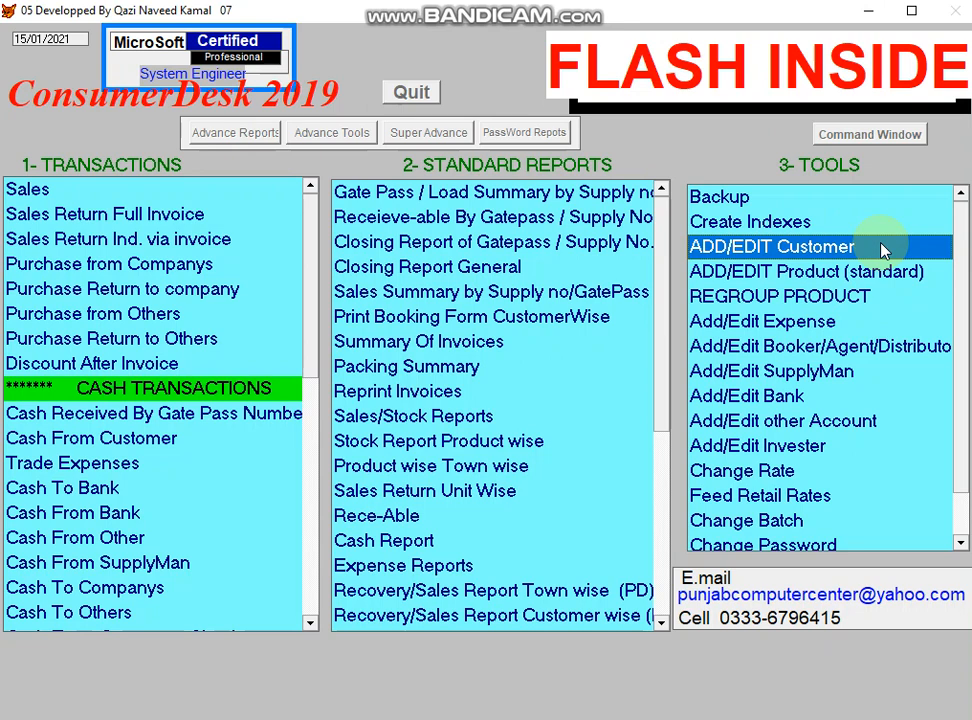
Open the ADD/EDIT Customer tool and look through the existing areas with their names and abbreviations.
{"action": "double_click", "coordinate": [882, 250]}
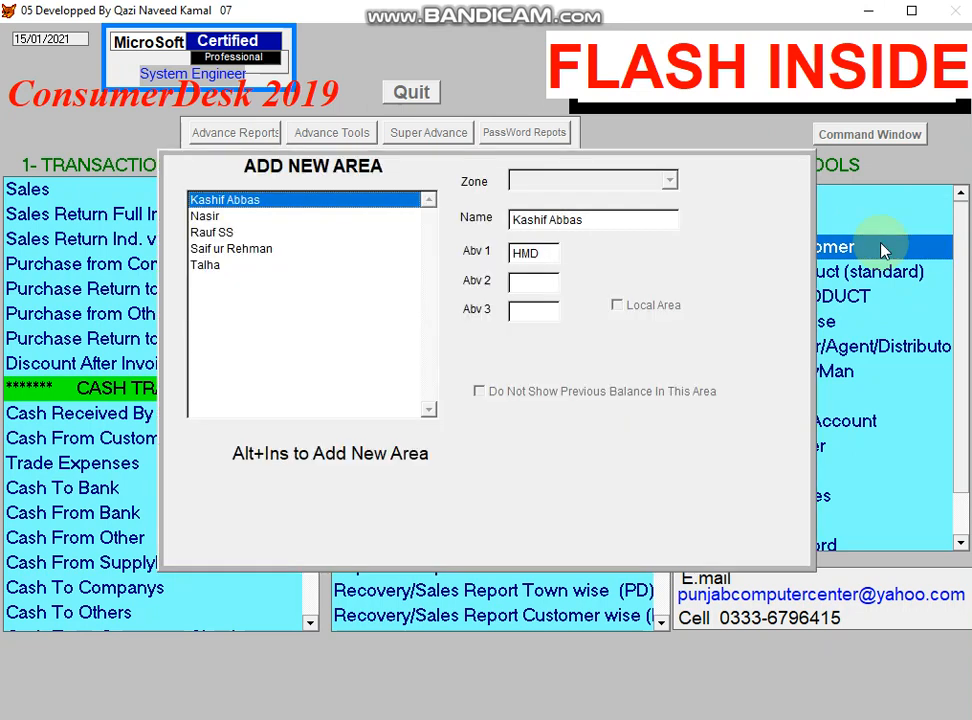
{"action": "key", "text": "Down"}
{"action": "key", "text": "Down"}
{"action": "key", "text": "Down"}
{"action": "key", "text": "Down"}
{"action": "key", "text": "Up"}
{"action": "key", "text": "Up"}
{"action": "key", "text": "Up"}
{"action": "key", "text": "Up"}
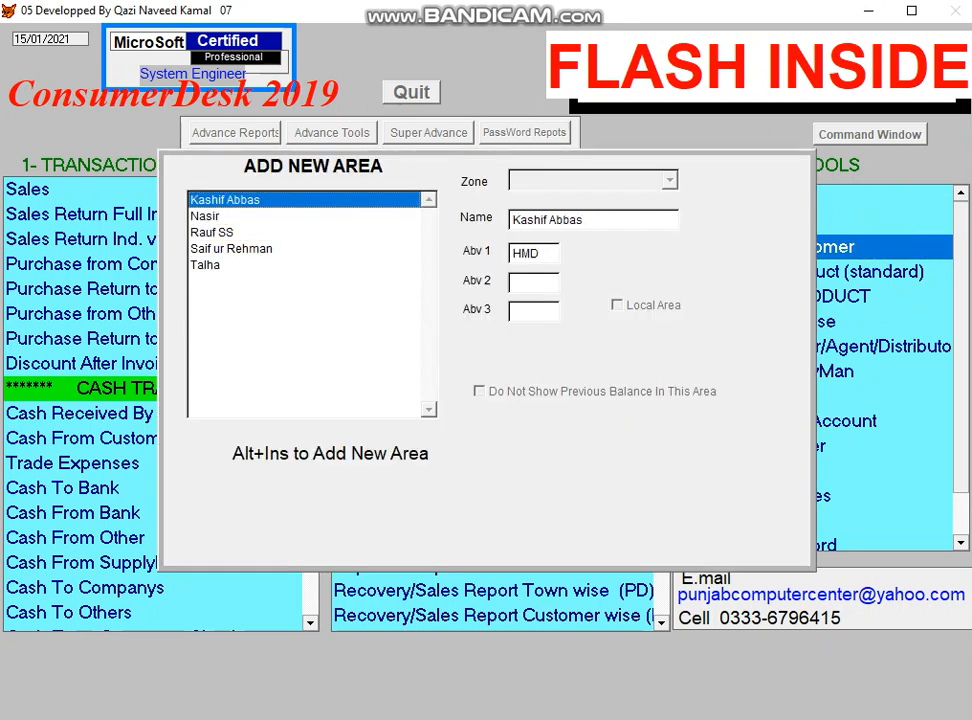
{"action": "key", "text": "Down"}
{"action": "key", "text": "Down"}
{"action": "key", "text": "Down"}
{"action": "key", "text": "Down"}
{"action": "key", "text": "Up"}
{"action": "key", "text": "Up"}
{"action": "key", "text": "Up"}
{"action": "key", "text": "Up"}
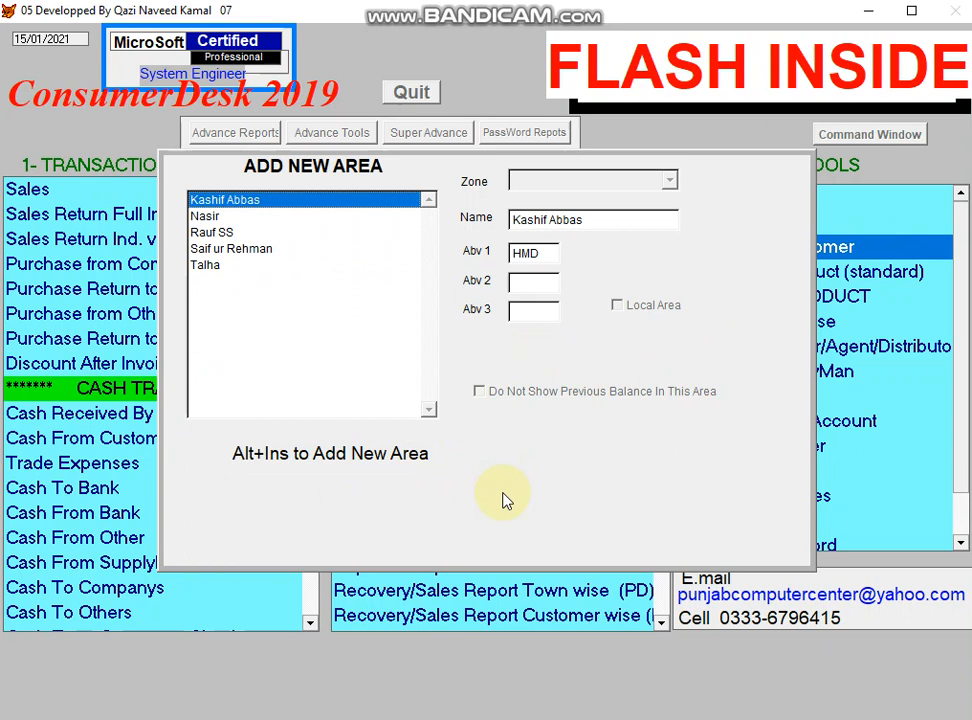
{"action": "key", "text": "Down"}
{"action": "key", "text": "Up"}
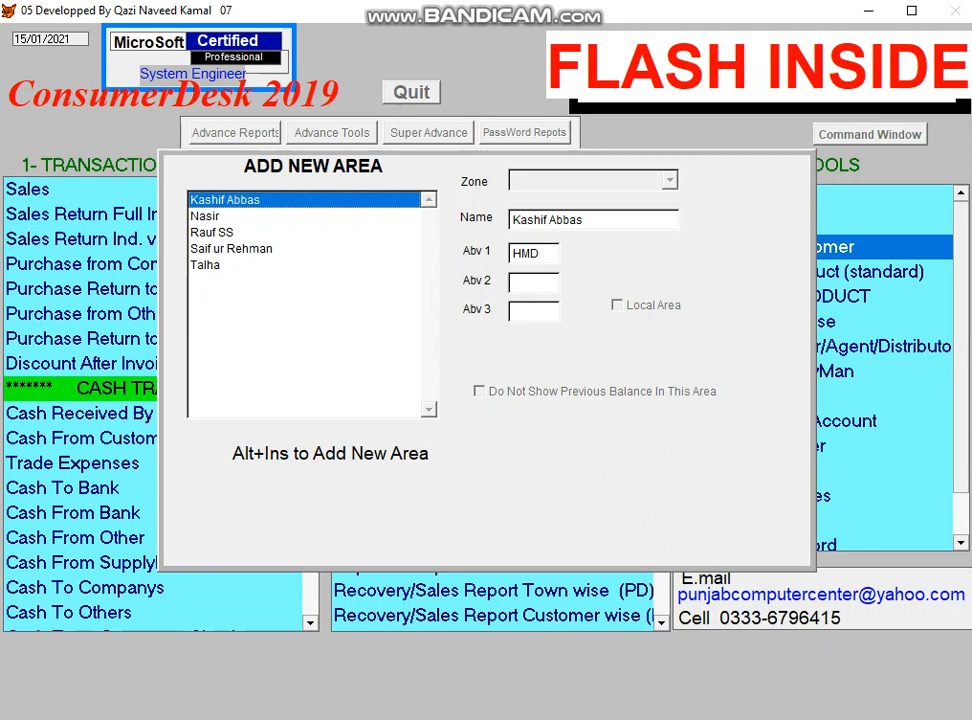
{"action": "left_click", "coordinate": [205, 216]}
{"action": "left_click", "coordinate": [225, 200]}
{"action": "key", "text": "Down"}
{"action": "key", "text": "Down"}
{"action": "key", "text": "Down"}
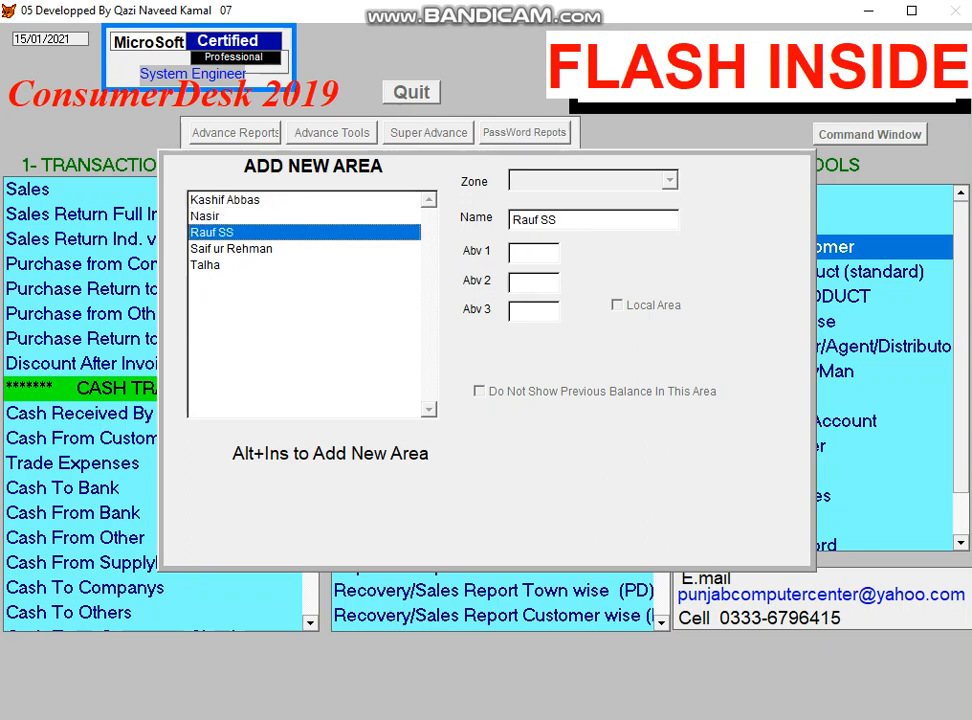
{"action": "key", "text": "Down"}
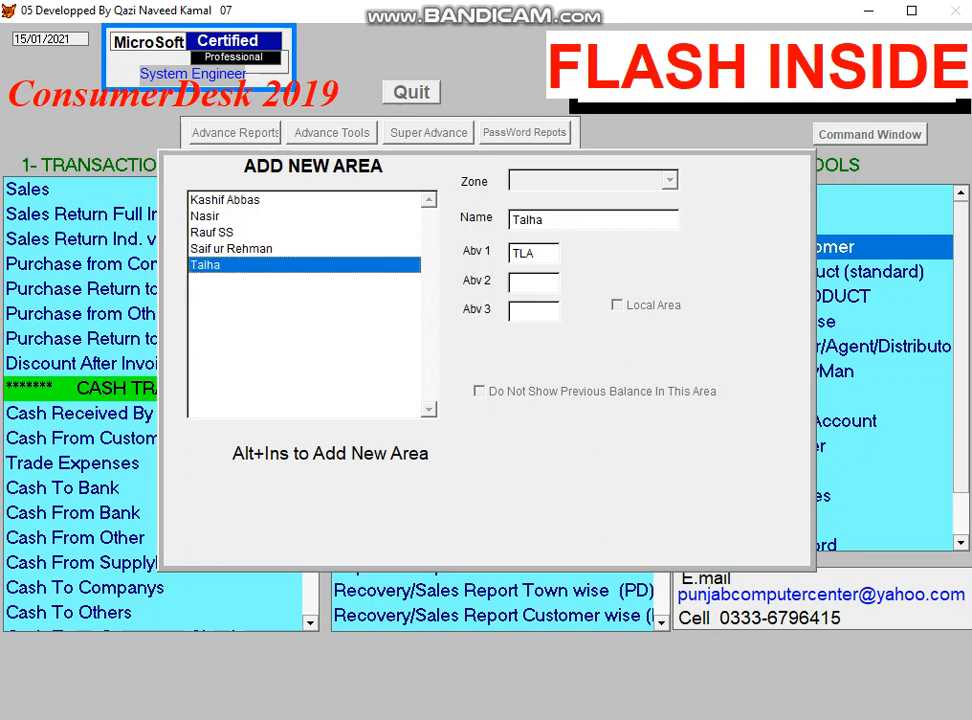
{"action": "key", "text": "Up"}
{"action": "key", "text": "Up"}
{"action": "key", "text": "Up"}
{"action": "key", "text": "Up"}
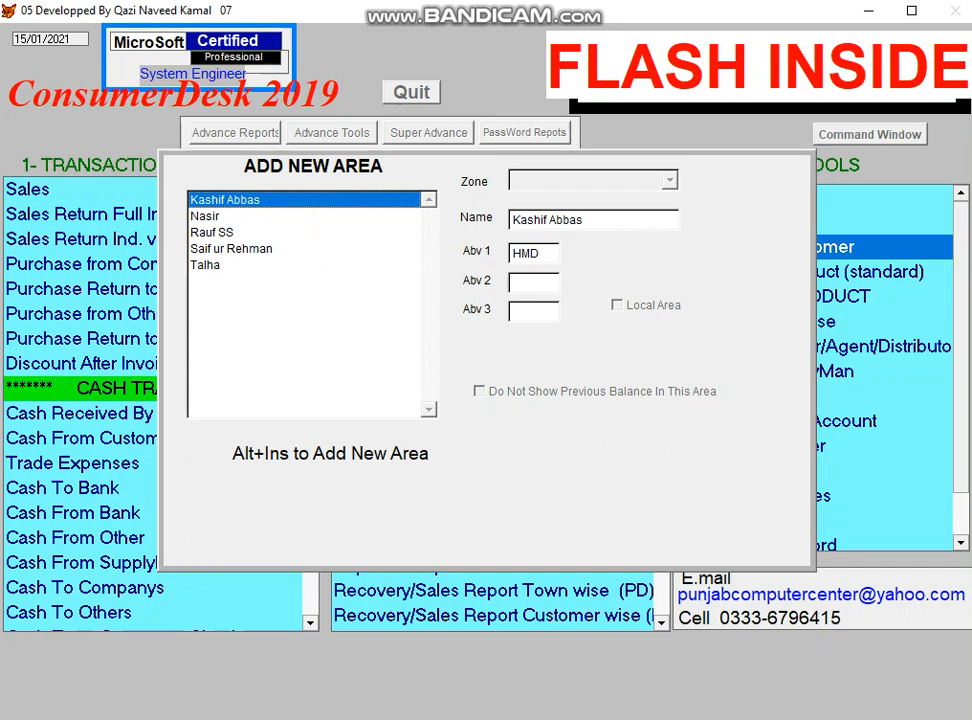
Examine the weekday towns listed under the first area, then return to the area list.
{"action": "key", "text": "Return"}
{"action": "key", "text": "Down"}
{"action": "key", "text": "Down"}
{"action": "key", "text": "Down"}
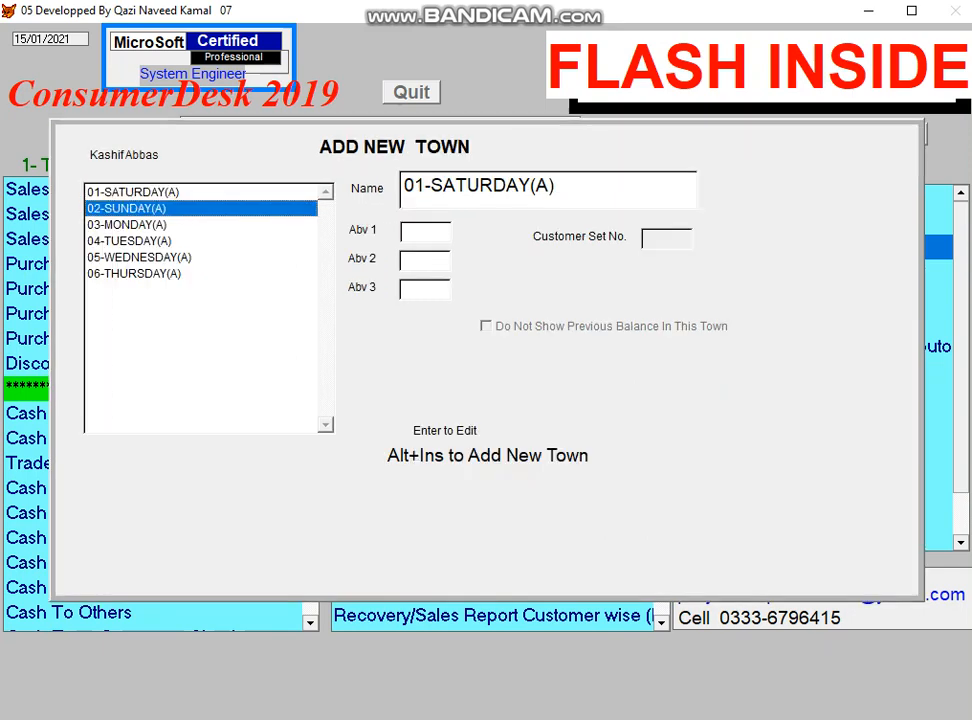
{"action": "key", "text": "Up"}
{"action": "key", "text": "Up"}
{"action": "key", "text": "Up"}
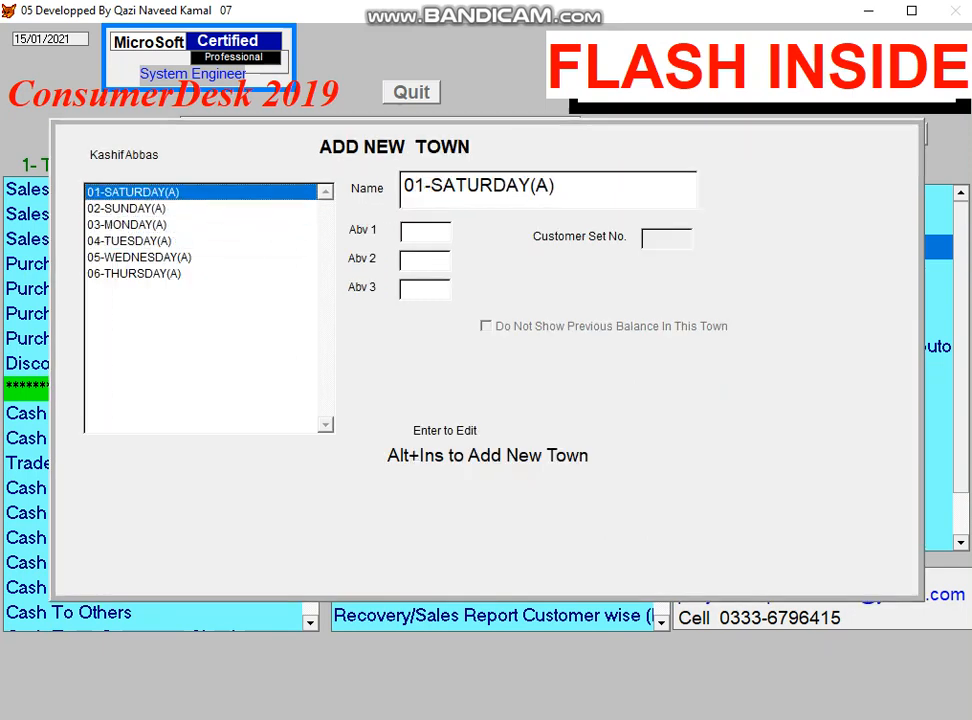
{"action": "key", "text": "Down"}
{"action": "key", "text": "Down"}
{"action": "key", "text": "Down"}
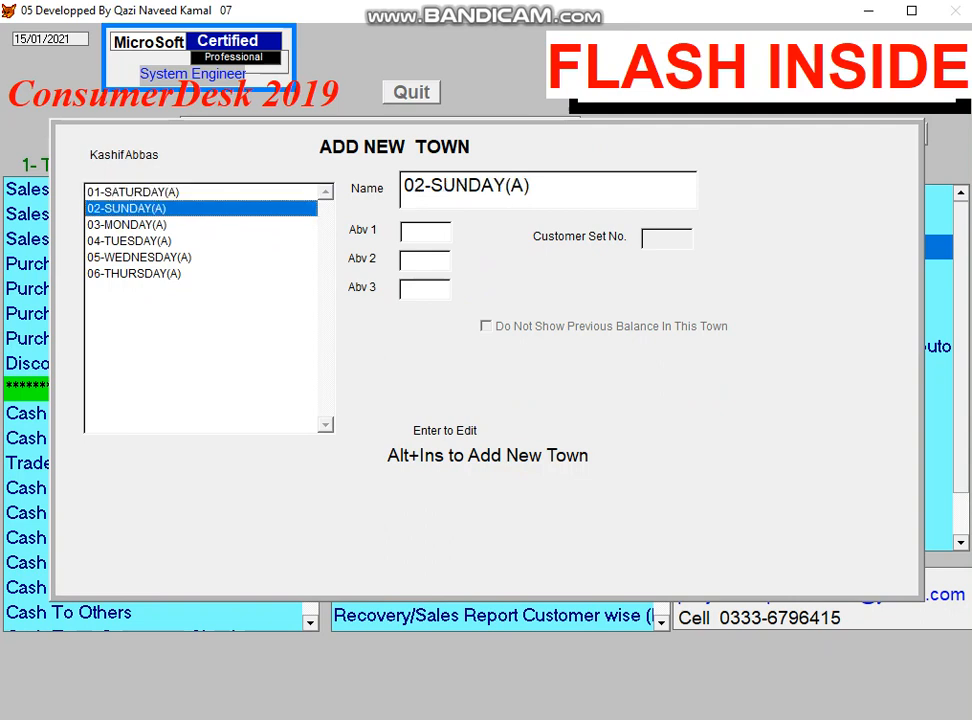
{"action": "key", "text": "Down"}
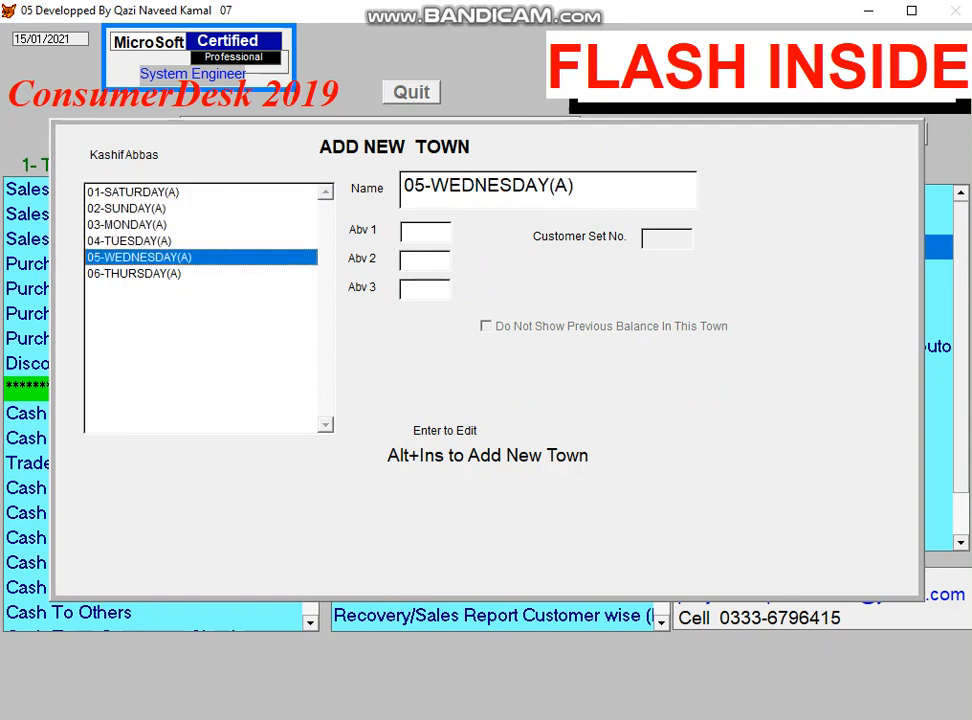
{"action": "key", "text": "Down"}
{"action": "key", "text": "Up"}
{"action": "key", "text": "Up"}
{"action": "key", "text": "Up"}
{"action": "key", "text": "Up"}
{"action": "key", "text": "Up"}
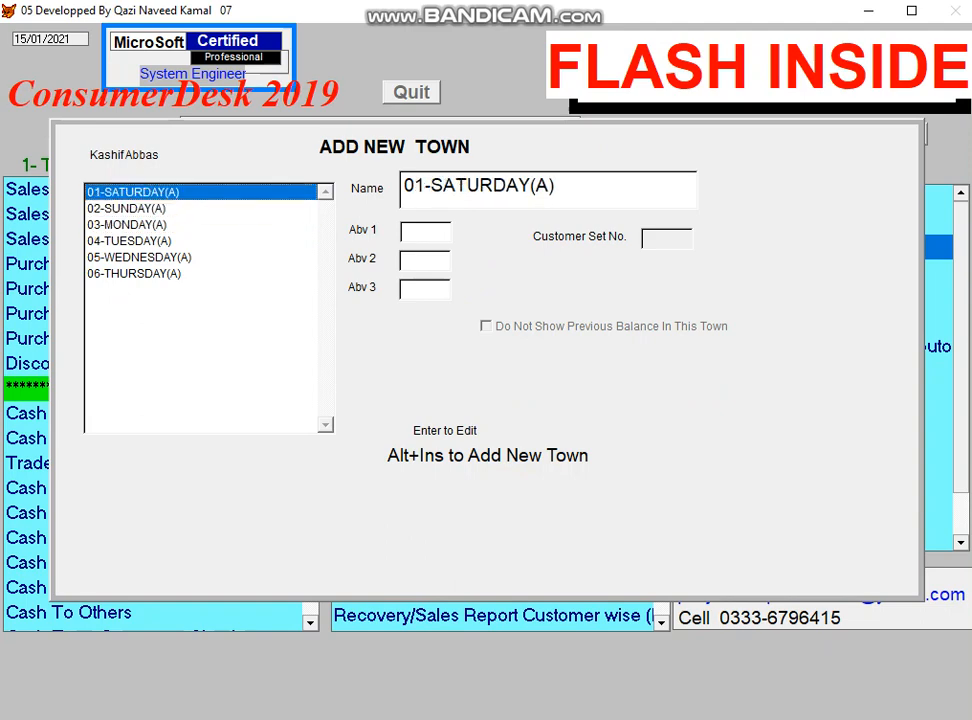
{"action": "key", "text": "Escape"}
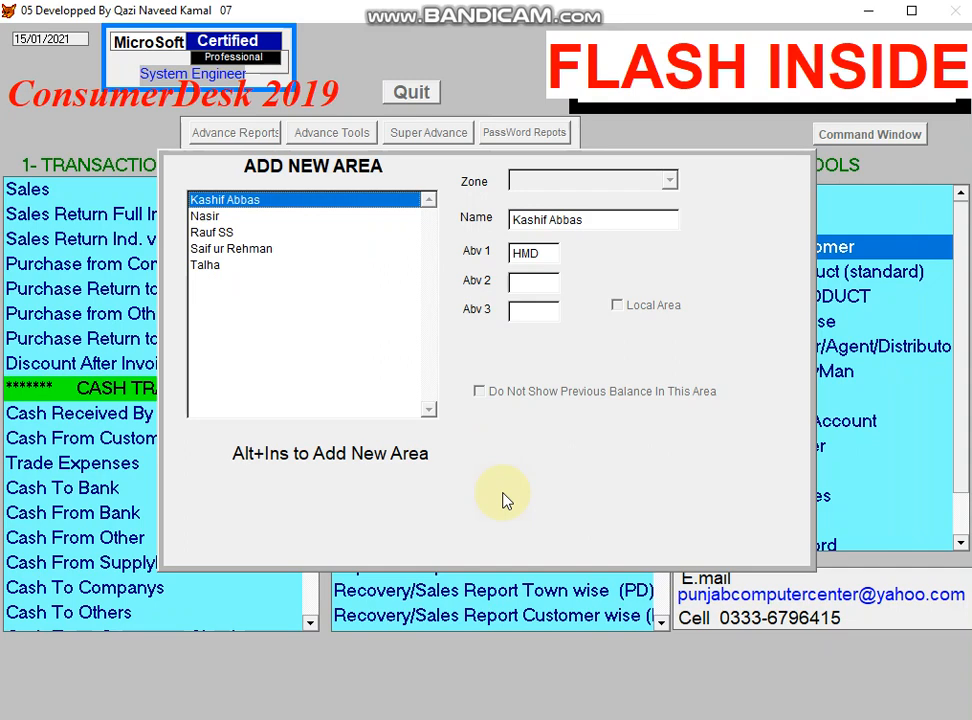
Examine the weekday towns marked (N) under the second area, then return to the area list.
{"action": "key", "text": "Down"}
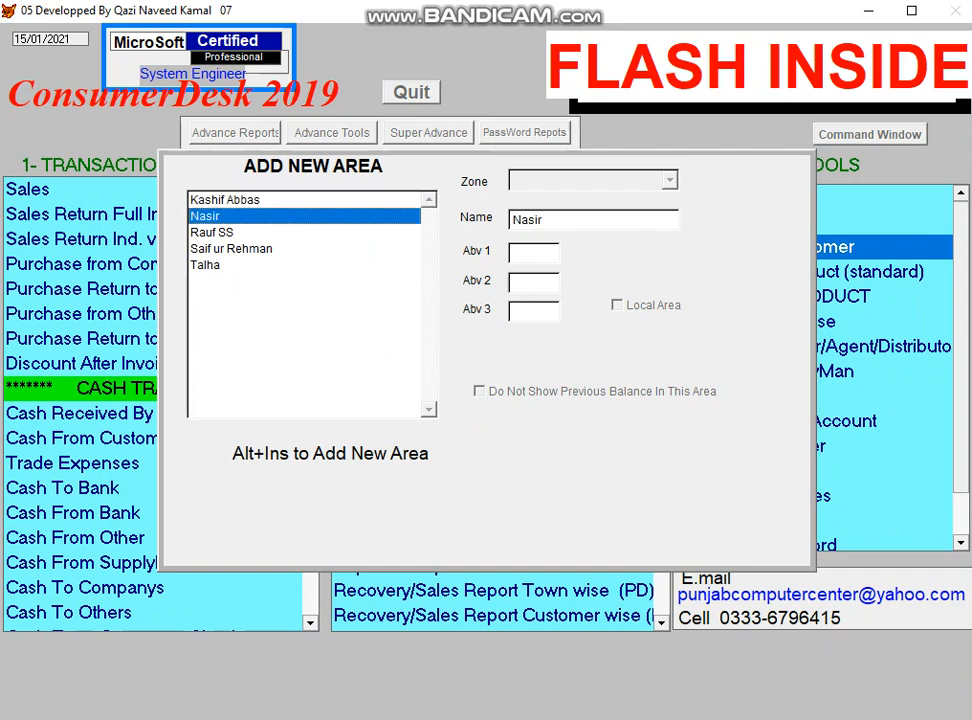
{"action": "key", "text": "Return"}
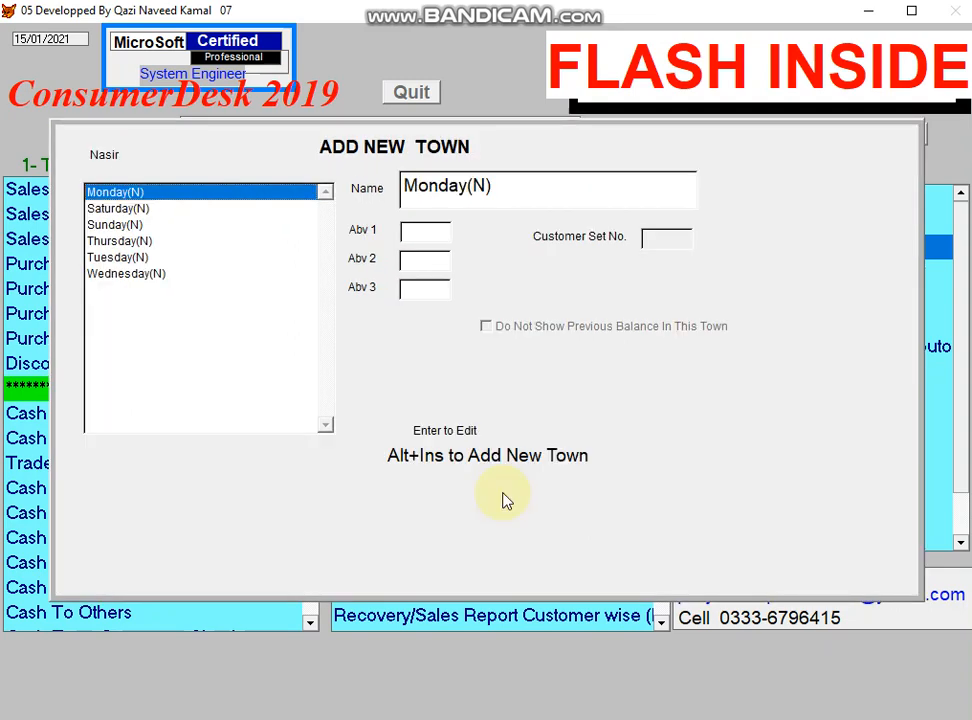
{"action": "key", "text": "Down"}
{"action": "key", "text": "Down"}
{"action": "key", "text": "Down"}
{"action": "key", "text": "Down"}
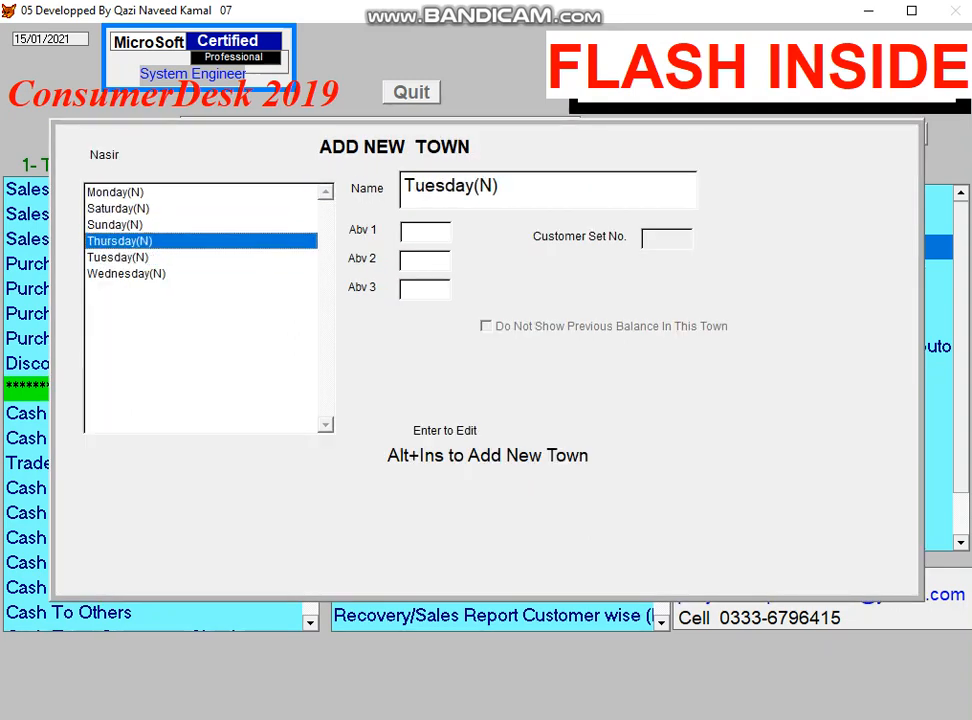
{"action": "key", "text": "Up"}
{"action": "key", "text": "Up"}
{"action": "key", "text": "Up"}
{"action": "key", "text": "Up"}
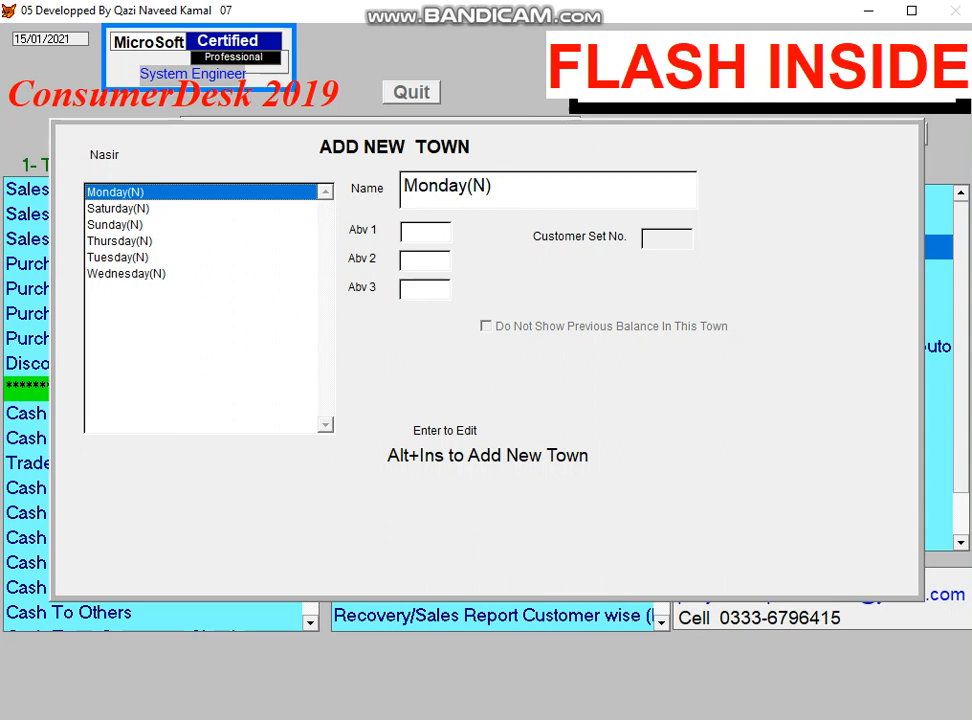
{"action": "key", "text": "Down"}
{"action": "key", "text": "Down"}
{"action": "key", "text": "Down"}
{"action": "key", "text": "Up"}
{"action": "key", "text": "Up"}
{"action": "key", "text": "Up"}
{"action": "key", "text": "Down"}
{"action": "key", "text": "Up"}
{"action": "key", "text": "Escape"}
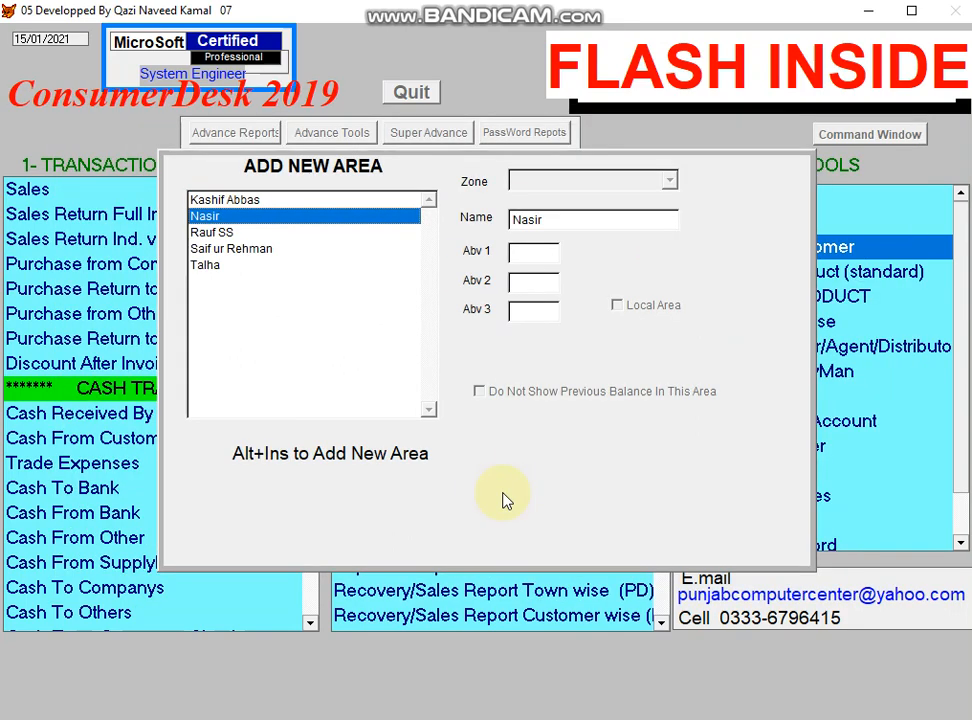
Review the weekday towns marked (B) under the fourth area and go back to the areas.
{"action": "key", "text": "Down"}
{"action": "key", "text": "Down"}
{"action": "key", "text": "Return"}
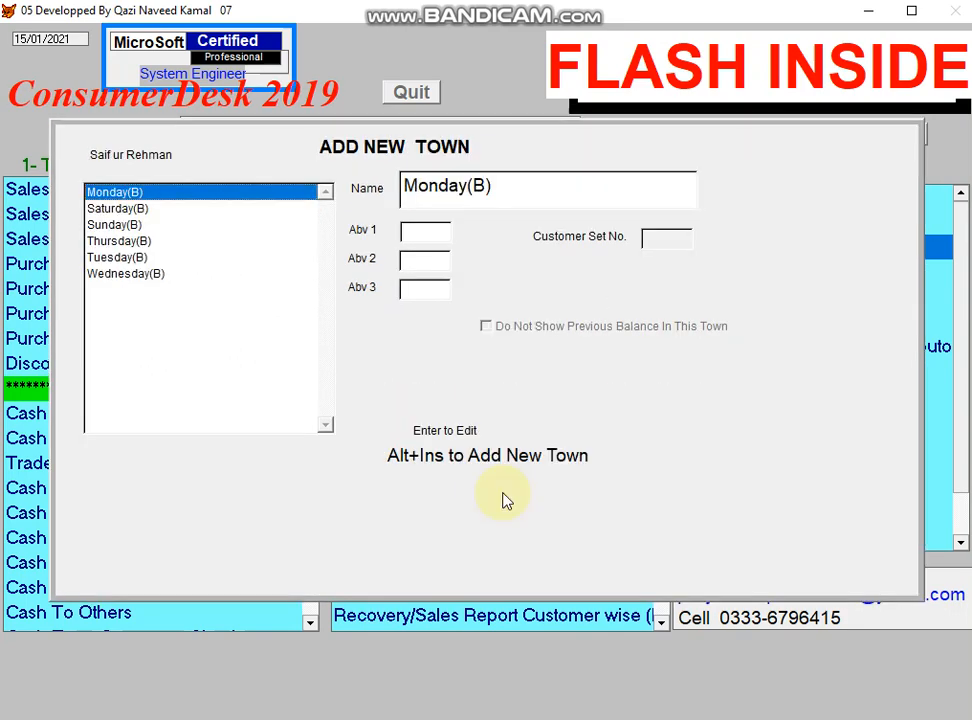
{"action": "key", "text": "Down"}
{"action": "key", "text": "Down"}
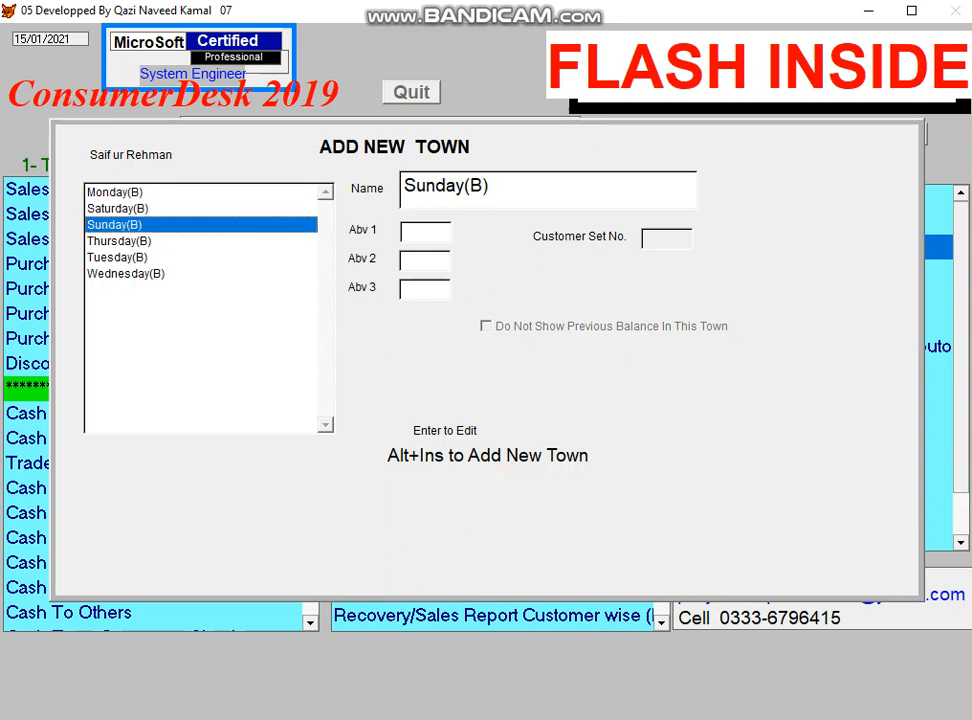
{"action": "key", "text": "Down"}
{"action": "key", "text": "Up"}
{"action": "key", "text": "Up"}
{"action": "key", "text": "Up"}
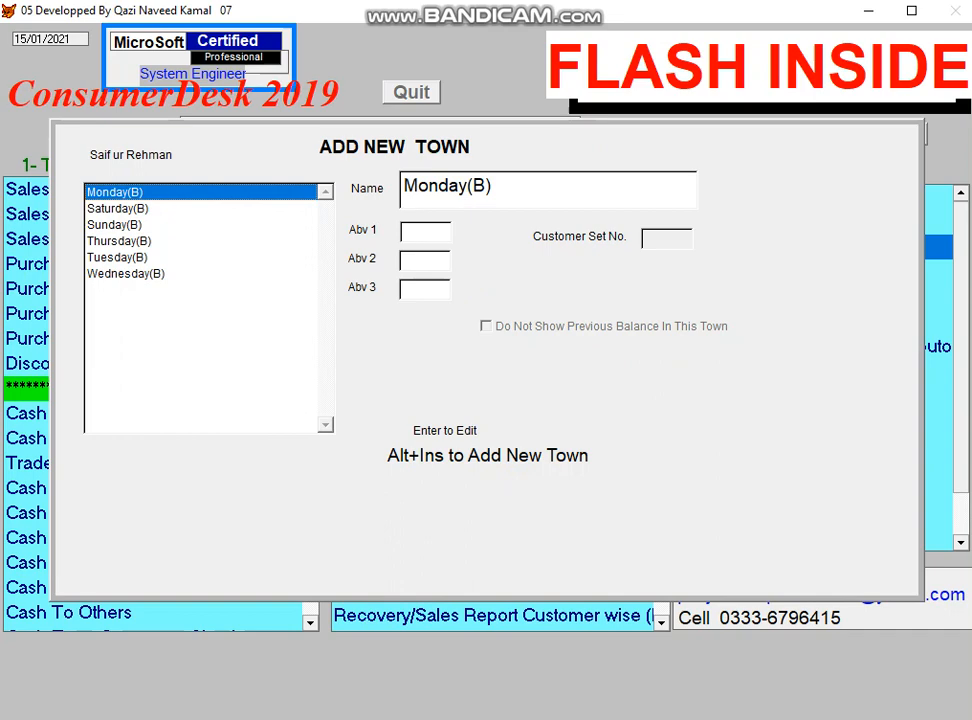
{"action": "key", "text": "Escape"}
Review the weekday towns marked (T) under the last area and go back to the areas.
{"action": "key", "text": "Down"}
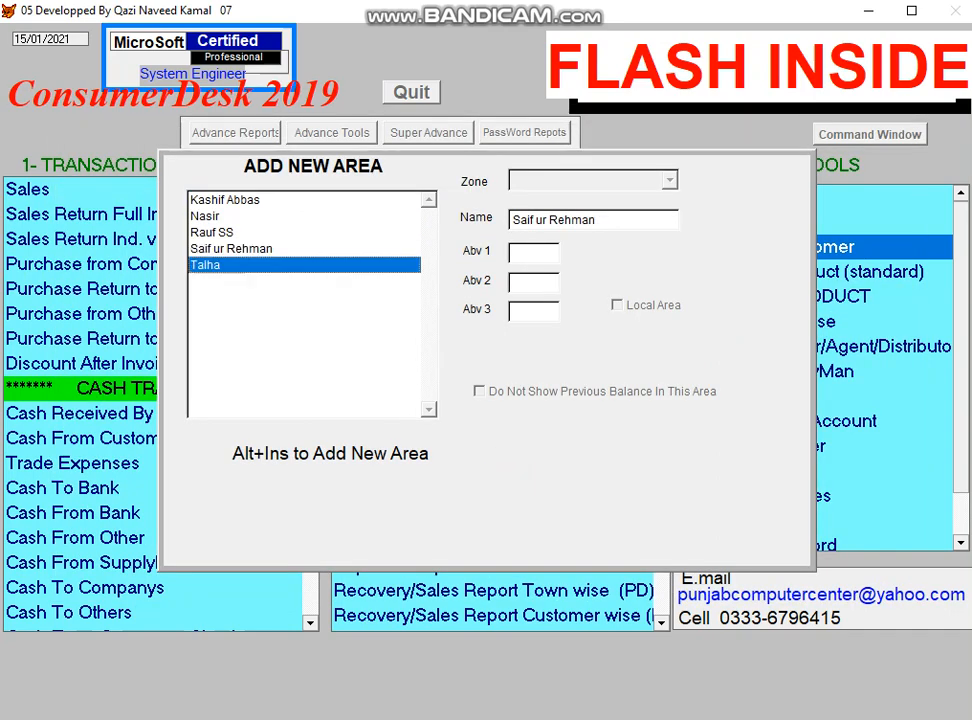
{"action": "key", "text": "Return"}
{"action": "key", "text": "Down"}
{"action": "key", "text": "Down"}
{"action": "key", "text": "Down"}
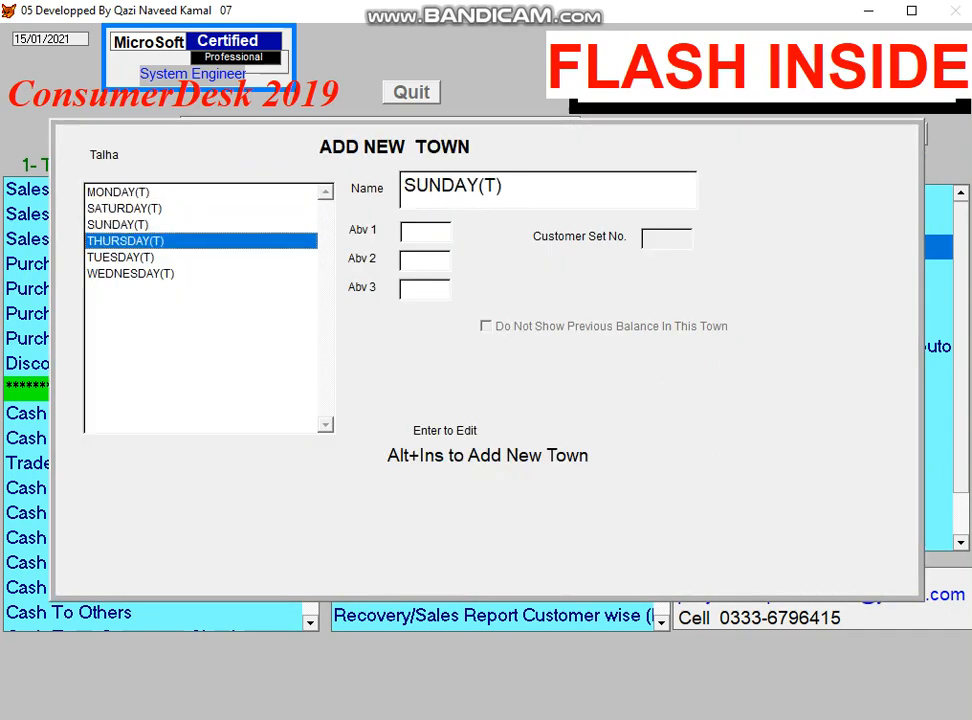
{"action": "key", "text": "Up"}
{"action": "key", "text": "Up"}
{"action": "key", "text": "Escape"}
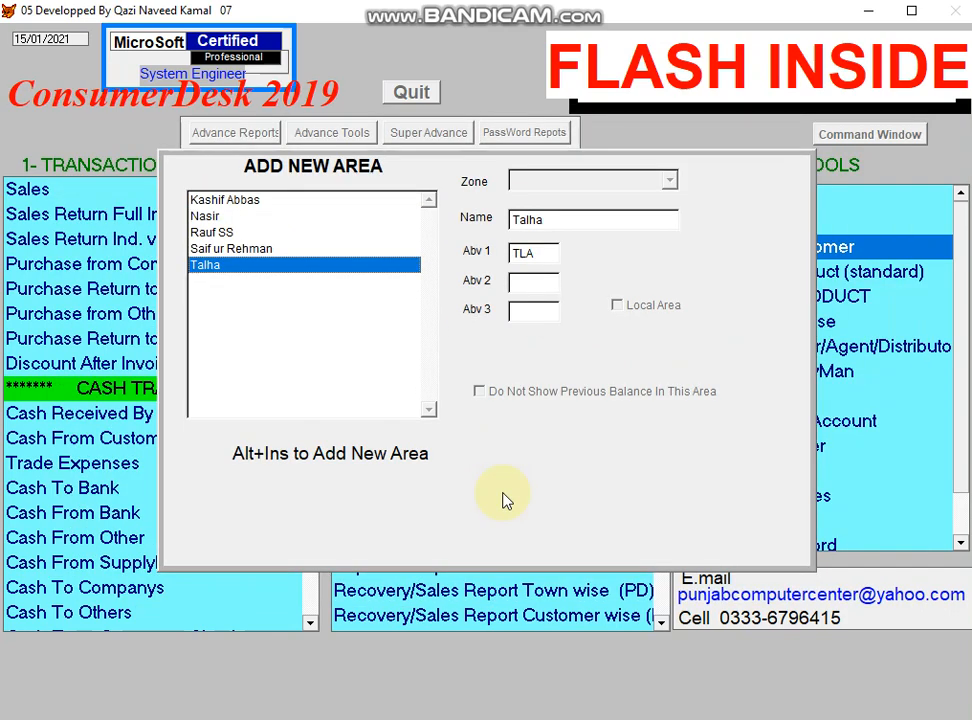
Check the third area's towns and the customer list of the town below GOLE CHOWK, then return to the areas.
{"action": "key", "text": "Up"}
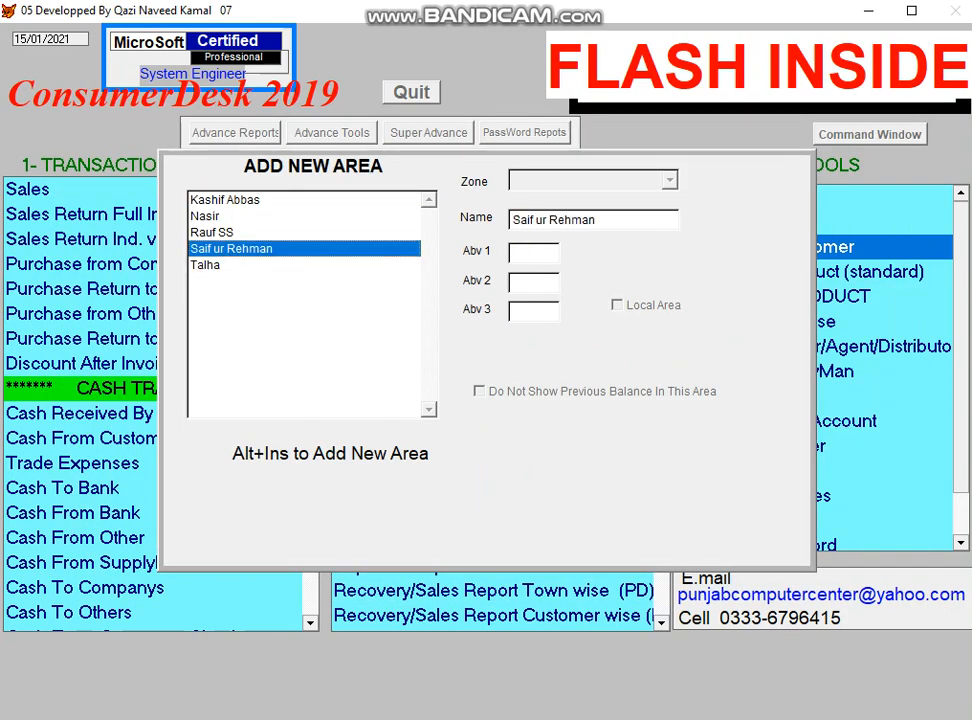
{"action": "key", "text": "Up"}
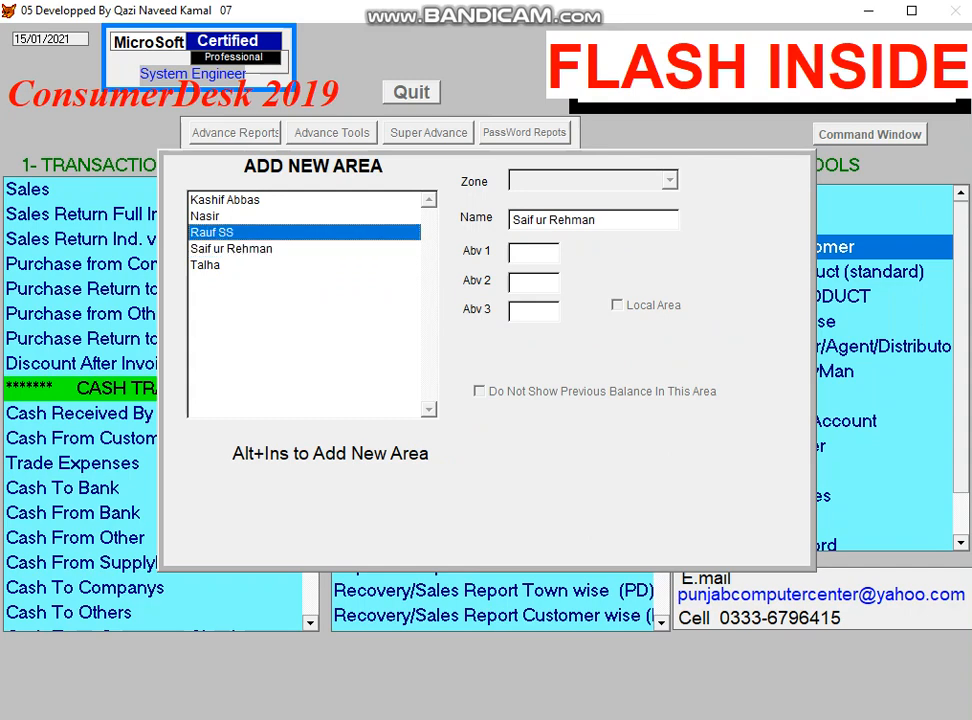
{"action": "key", "text": "Return"}
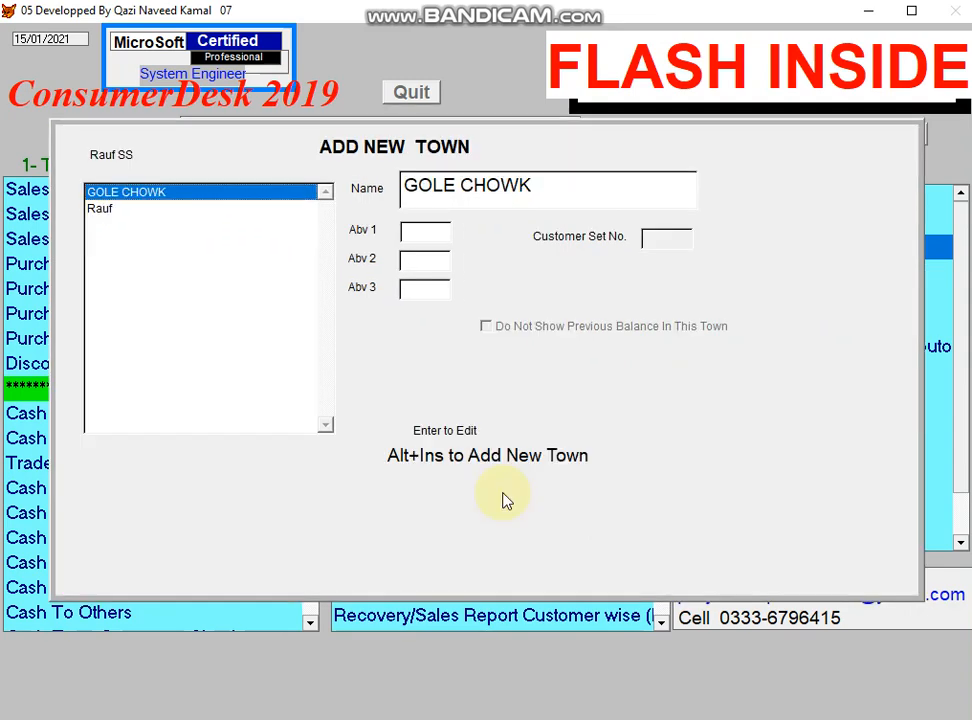
{"action": "key", "text": "Down"}
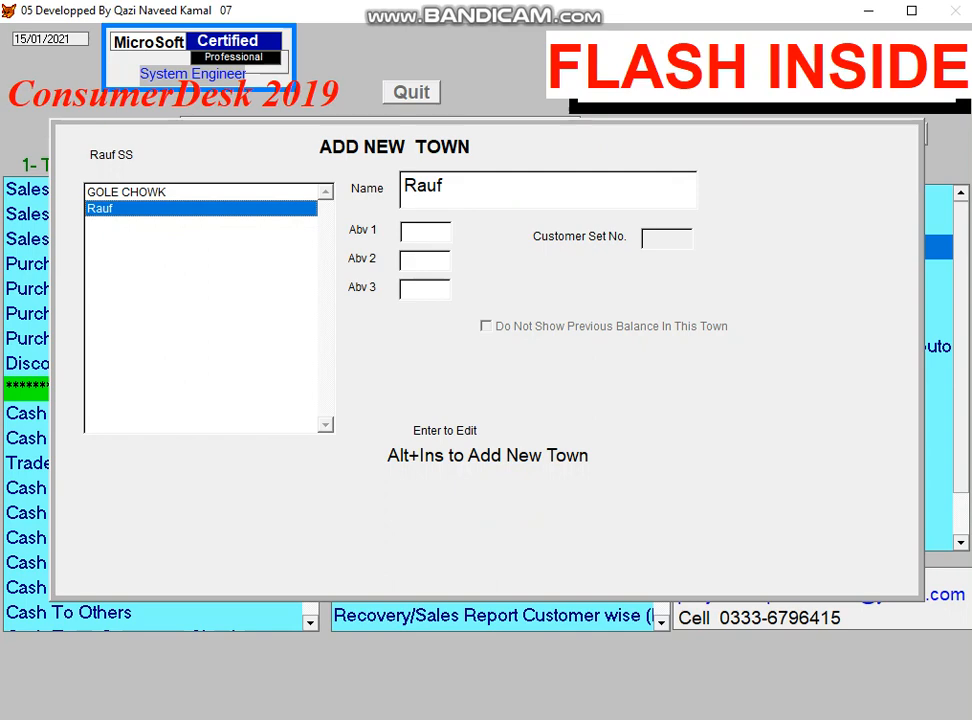
{"action": "key", "text": "Return"}
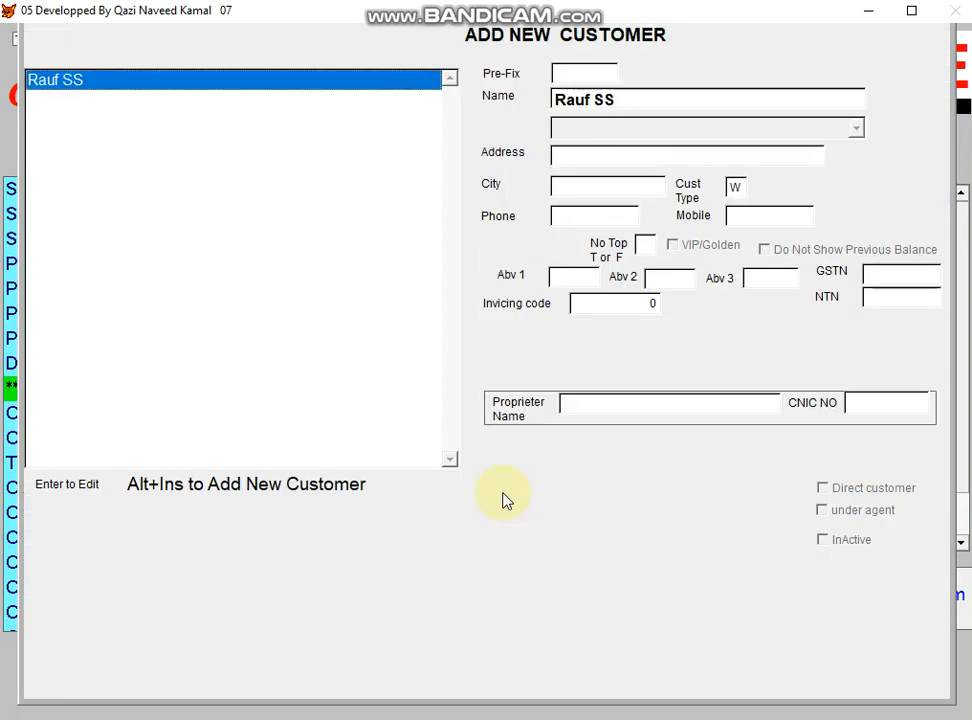
{"action": "key", "text": "Escape"}
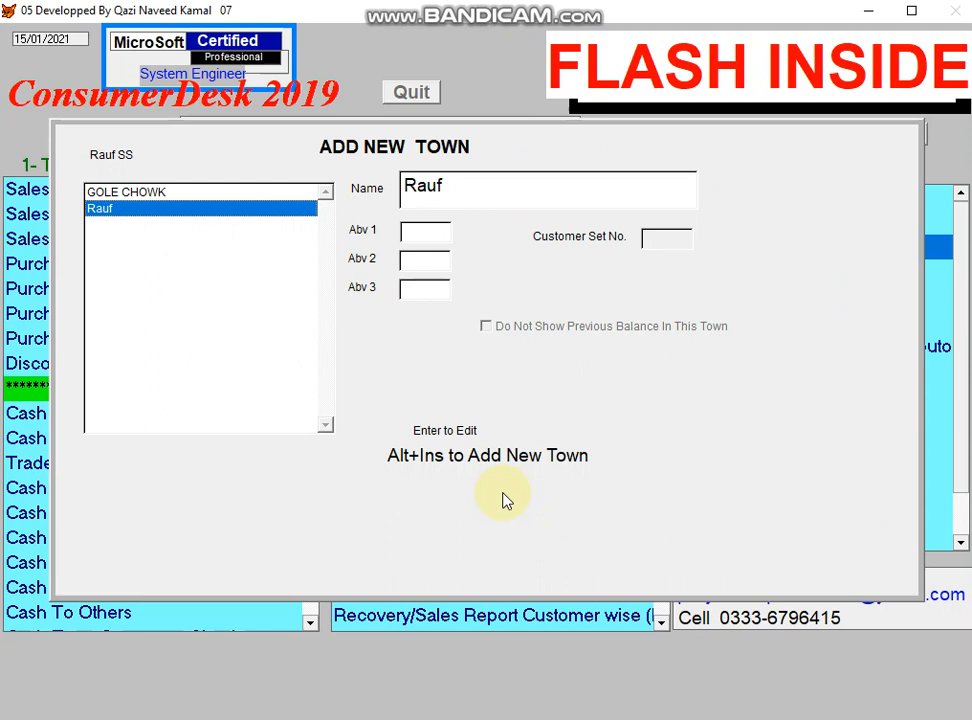
{"action": "key", "text": "Up"}
{"action": "key", "text": "Escape"}
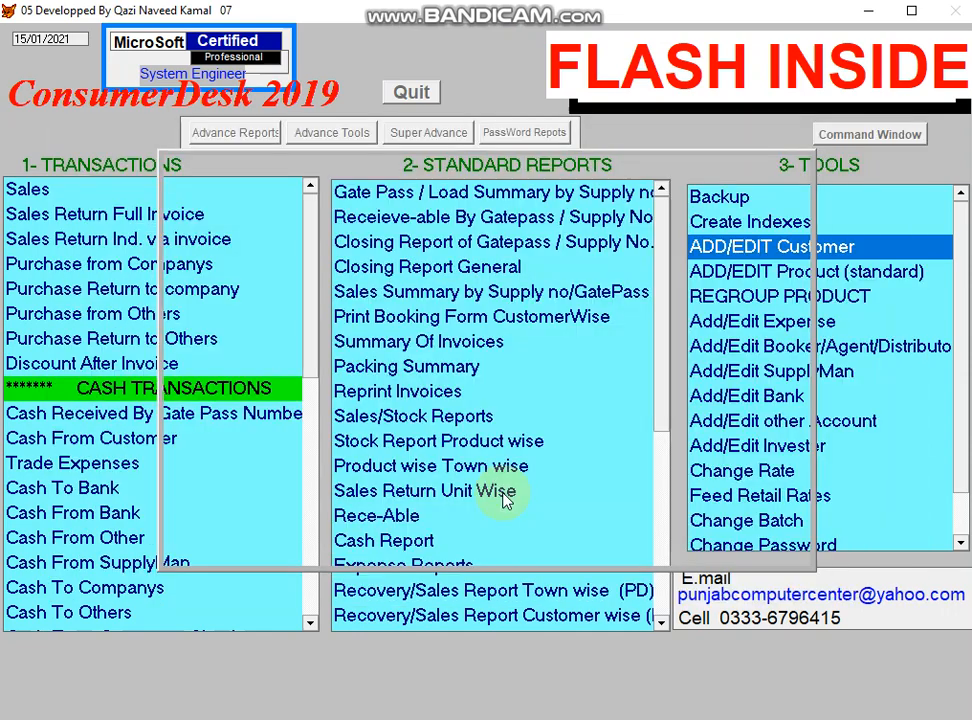
Look through the first area's weekday towns again and open the customer list of one of them.
{"action": "key", "text": "Up"}
{"action": "key", "text": "Up"}
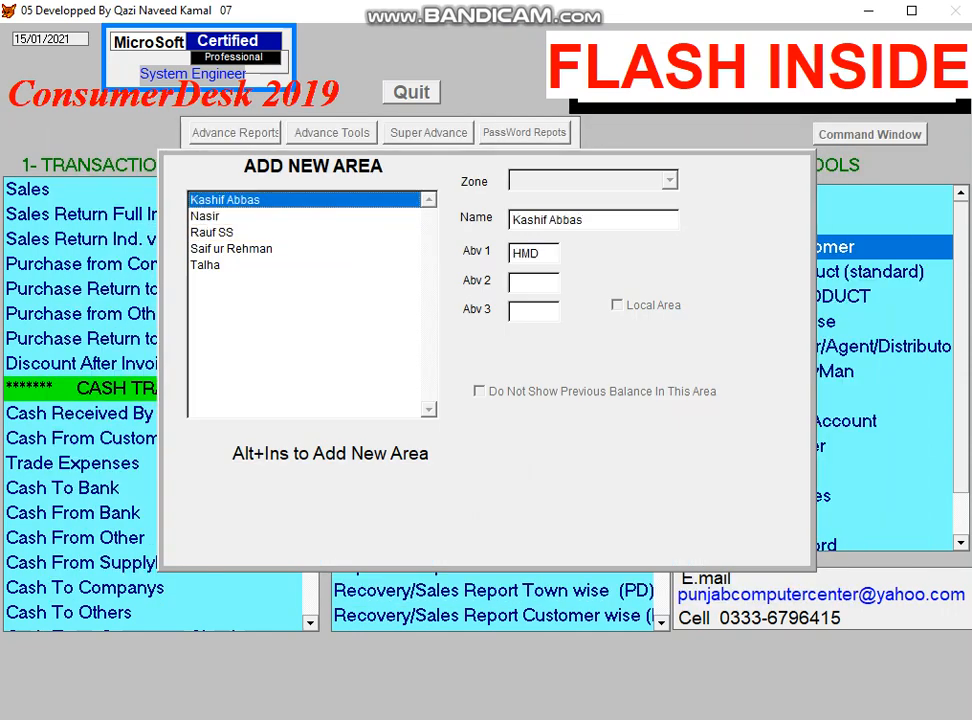
{"action": "key", "text": "Return"}
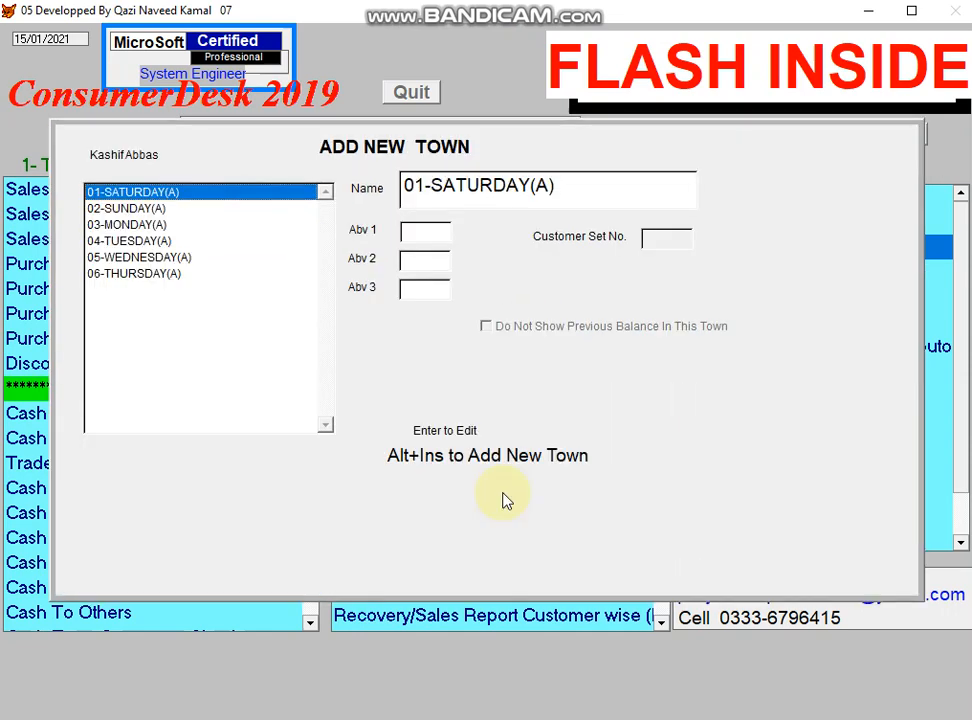
{"action": "key", "text": "Down"}
{"action": "key", "text": "Down"}
{"action": "key", "text": "Down"}
{"action": "key", "text": "Down"}
{"action": "key", "text": "Down"}
{"action": "key", "text": "Up"}
{"action": "key", "text": "Up"}
{"action": "key", "text": "Up"}
{"action": "key", "text": "Up"}
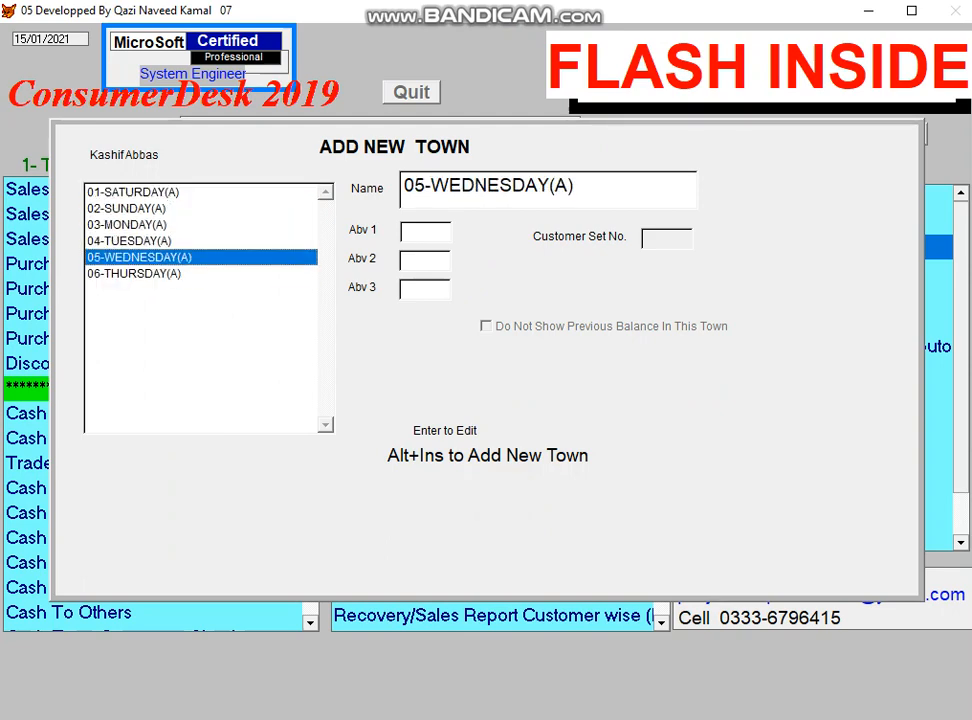
{"action": "key", "text": "Return"}
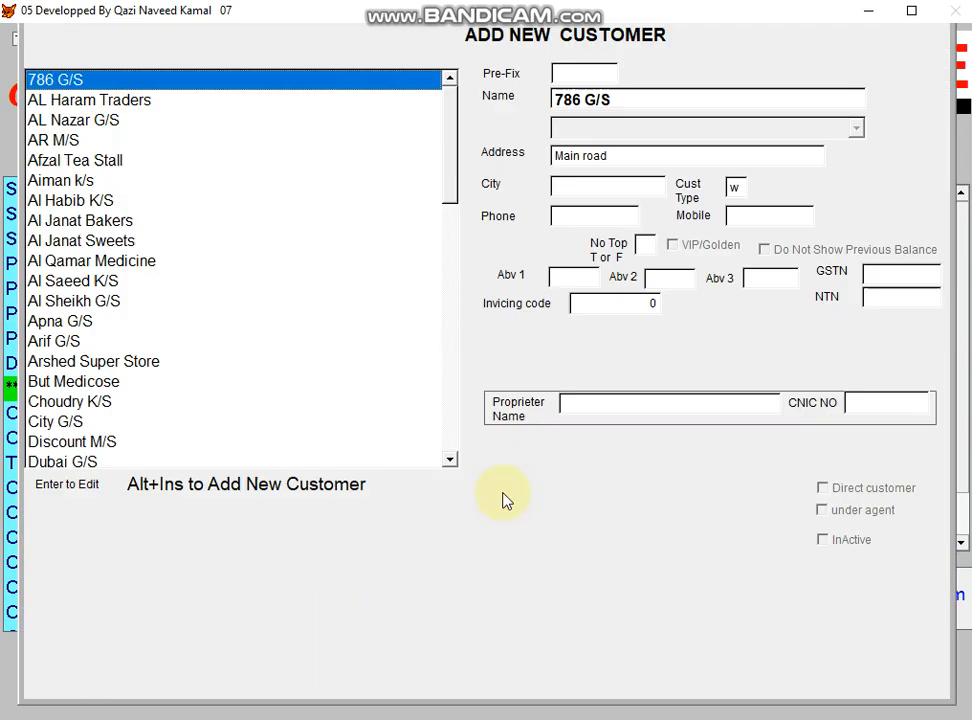
Browse the customers listed under the 02-SUNDAY(A) town and go back to the first area's towns.
{"action": "key", "text": "Down"}
{"action": "key", "text": "Down"}
{"action": "key", "text": "Down"}
{"action": "key", "text": "Down"}
{"action": "key", "text": "Down"}
{"action": "key", "text": "Down"}
{"action": "key", "text": "Down"}
{"action": "key", "text": "Down"}
{"action": "key", "text": "Down"}
{"action": "key", "text": "Down"}
{"action": "key", "text": "Down"}
{"action": "key", "text": "Down"}
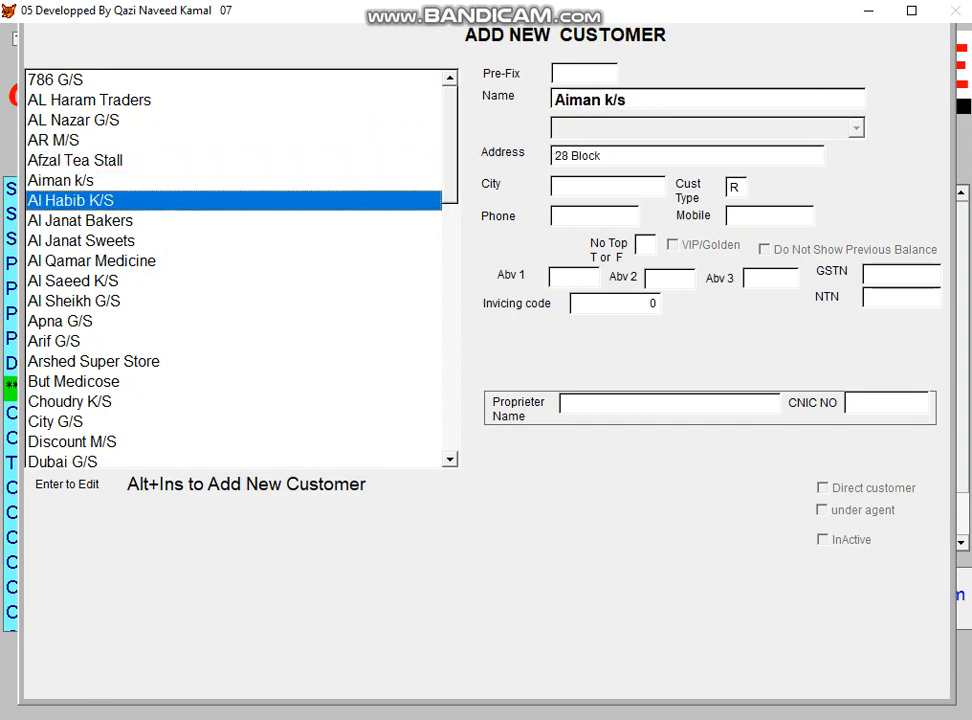
{"action": "key", "text": "Up"}
{"action": "key", "text": "Up"}
{"action": "key", "text": "Up"}
{"action": "key", "text": "Up"}
{"action": "key", "text": "Up"}
{"action": "key", "text": "Up"}
{"action": "key", "text": "Up"}
{"action": "key", "text": "Up"}
{"action": "key", "text": "Up"}
{"action": "key", "text": "Up"}
{"action": "key", "text": "Up"}
{"action": "key", "text": "Up"}
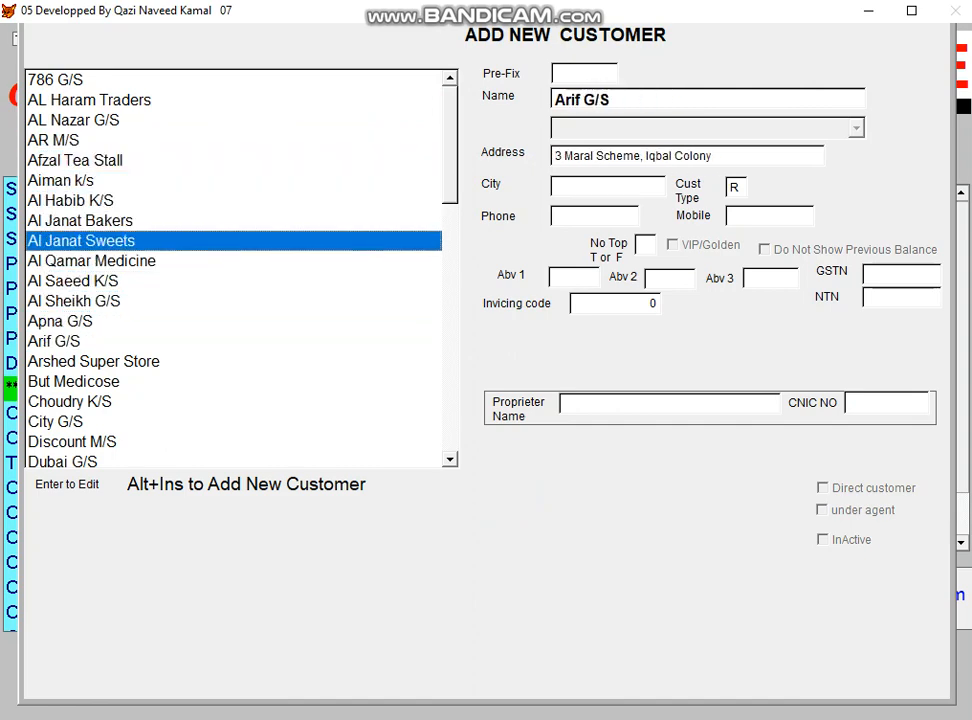
{"action": "key", "text": "Escape"}
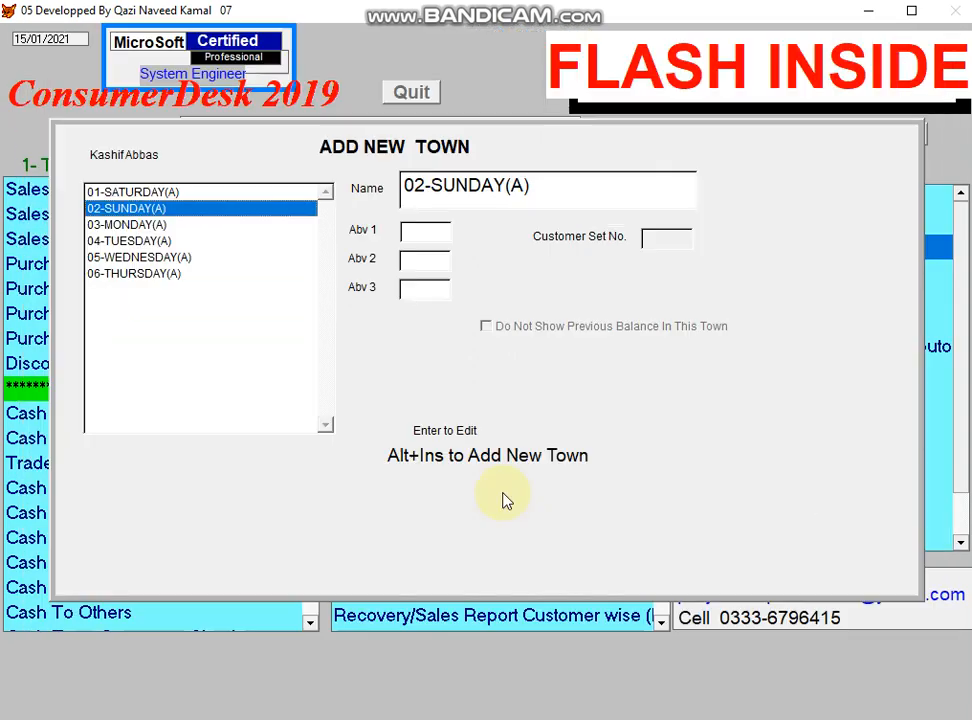
Check the customer list of the 03-MONDAY(A) town and return to the towns.
{"action": "key", "text": "Down"}
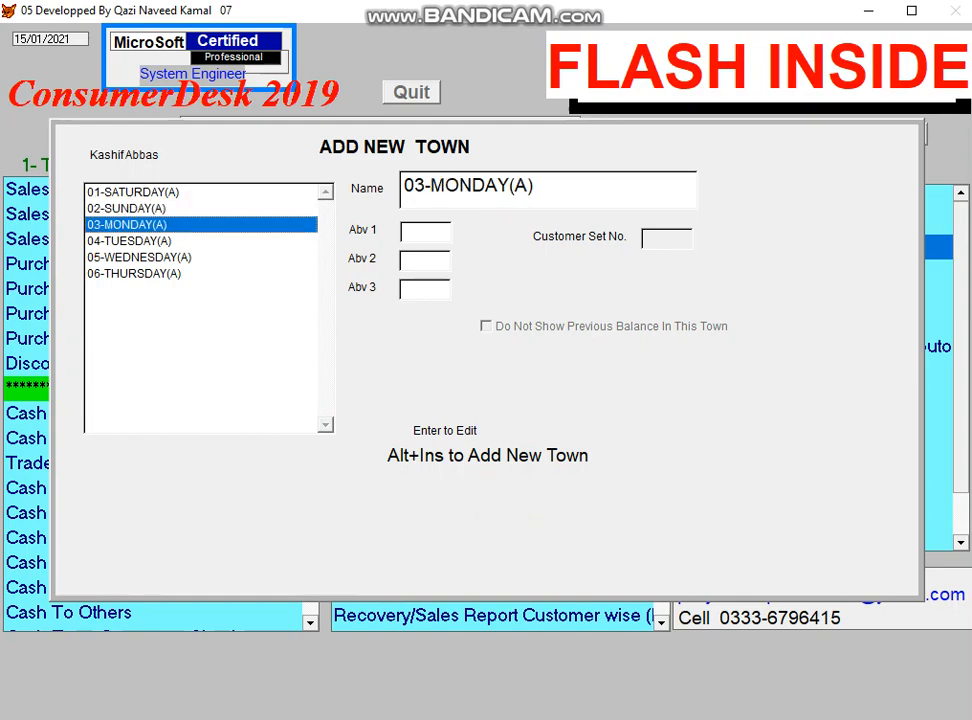
{"action": "key", "text": "Return"}
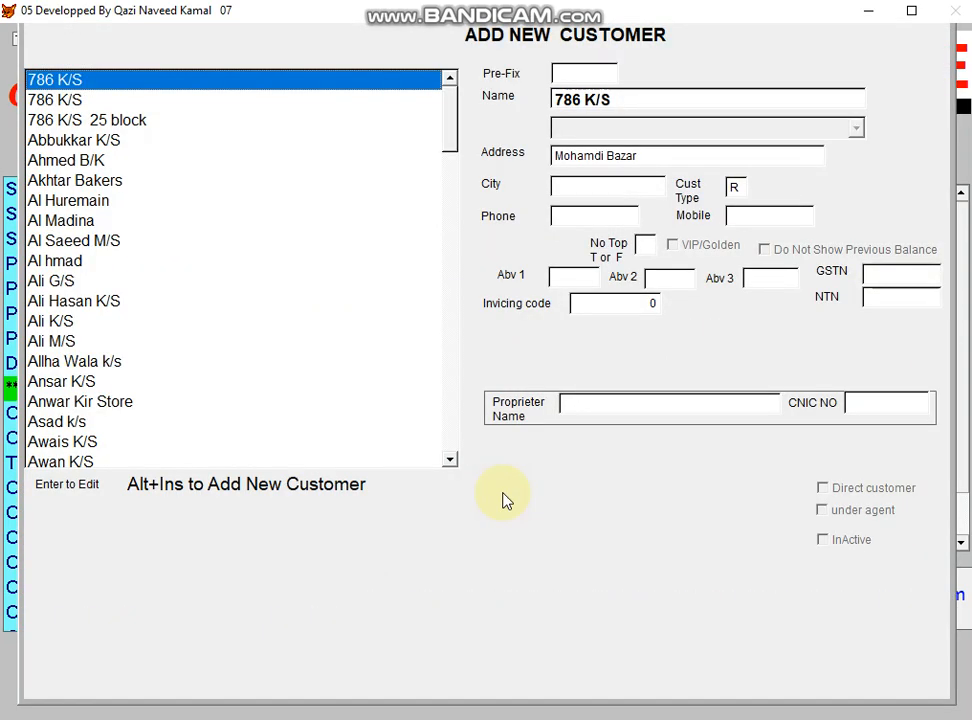
{"action": "key", "text": "Escape"}
Browse the customers listed under the 04-TUESDAY(A) town and go back to the areas.
{"action": "key", "text": "Down"}
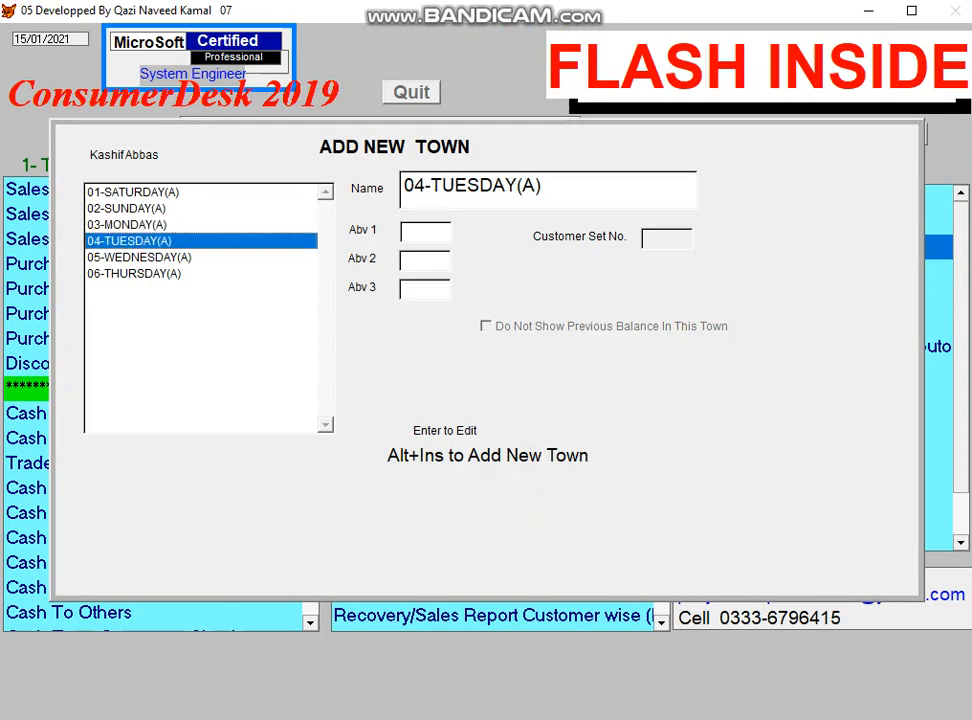
{"action": "key", "text": "Return"}
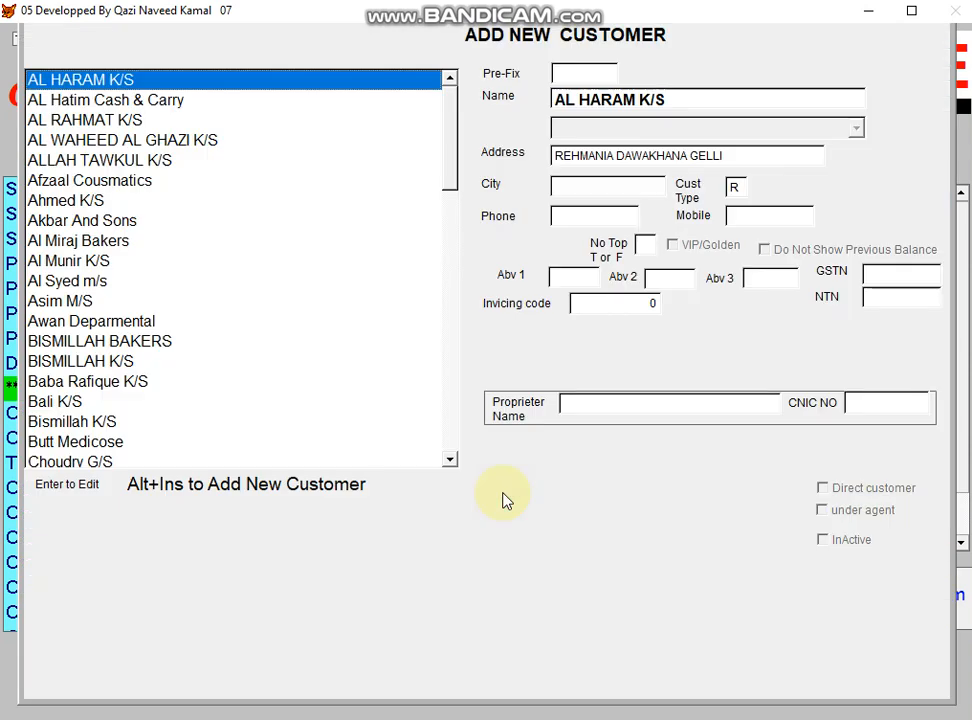
{"action": "key", "text": "Down"}
{"action": "key", "text": "Down"}
{"action": "key", "text": "Down"}
{"action": "key", "text": "Down"}
{"action": "key", "text": "Down"}
{"action": "key", "text": "Down"}
{"action": "key", "text": "Up"}
{"action": "key", "text": "Up"}
{"action": "key", "text": "Up"}
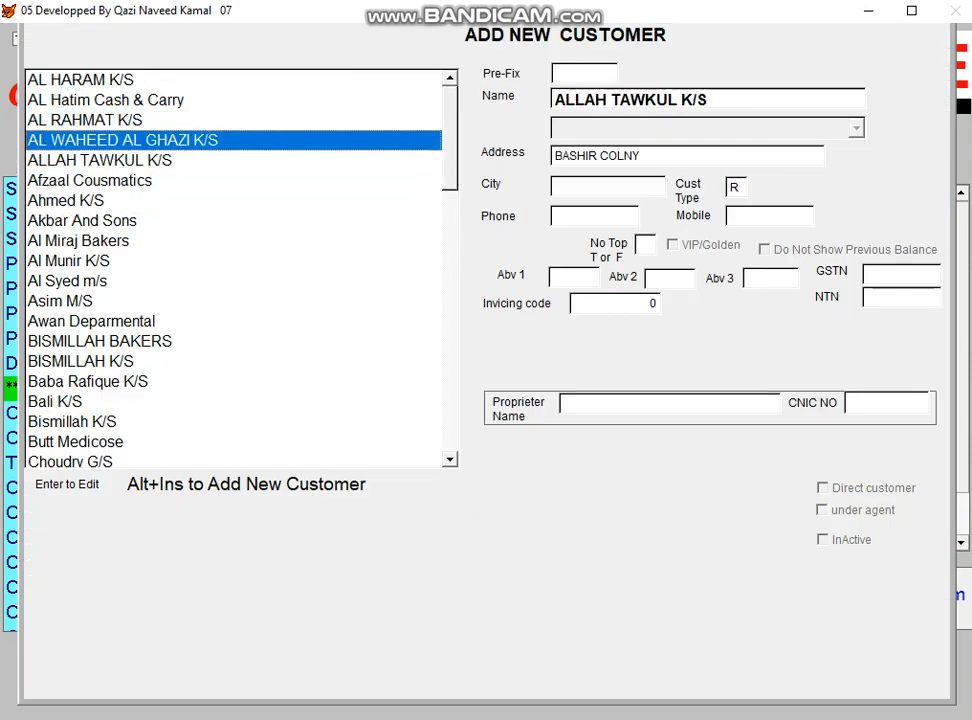
{"action": "key", "text": "Up"}
{"action": "key", "text": "Up"}
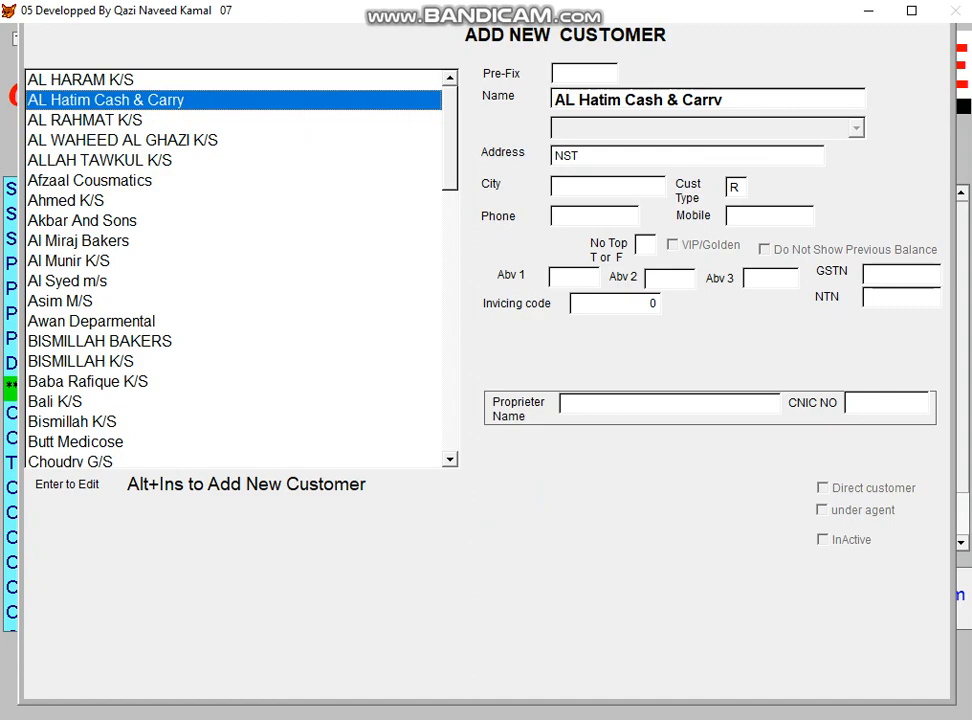
{"action": "key", "text": "Escape"}
{"action": "key", "text": "Escape"}
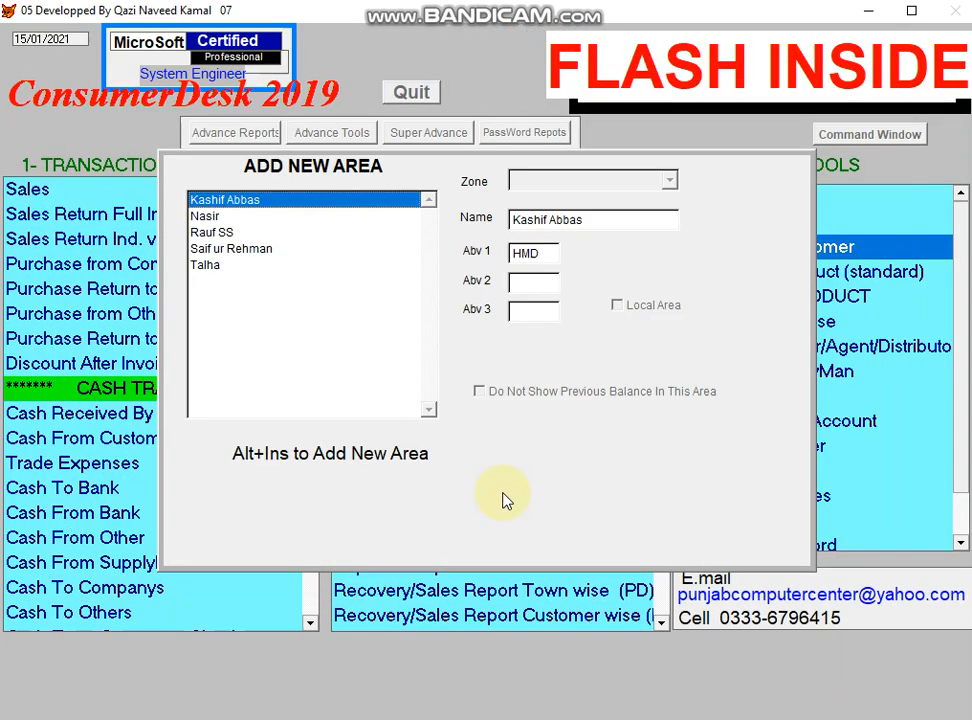
Add a new town named DHQ HOSP under the third area.
{"action": "key", "text": "Down"}
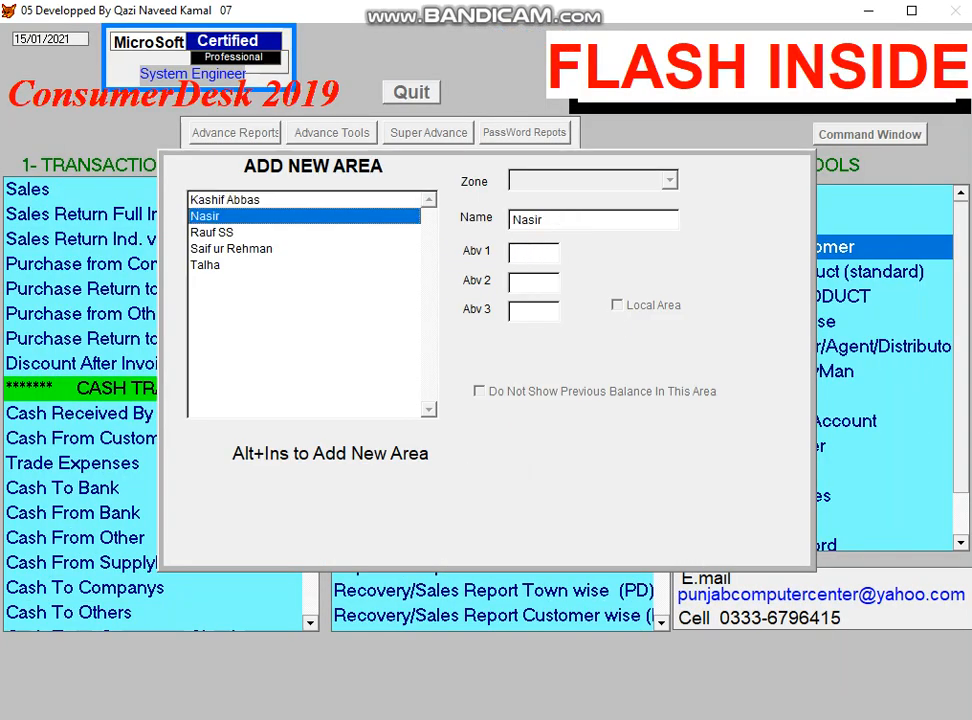
{"action": "key", "text": "Down"}
{"action": "key", "text": "Return"}
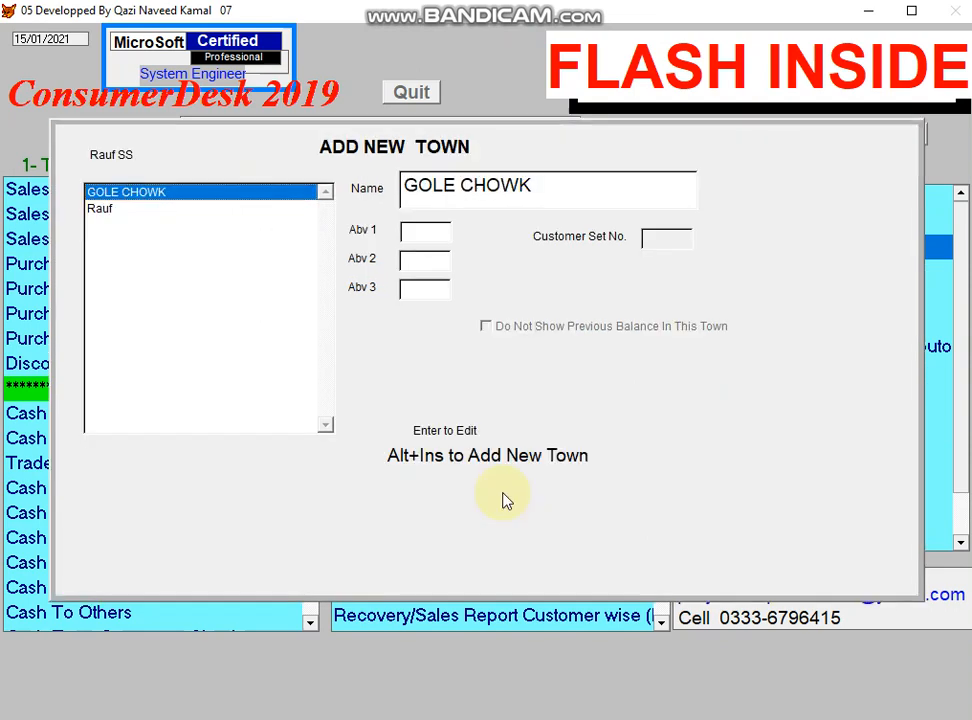
{"action": "key", "text": "alt+Insert"}
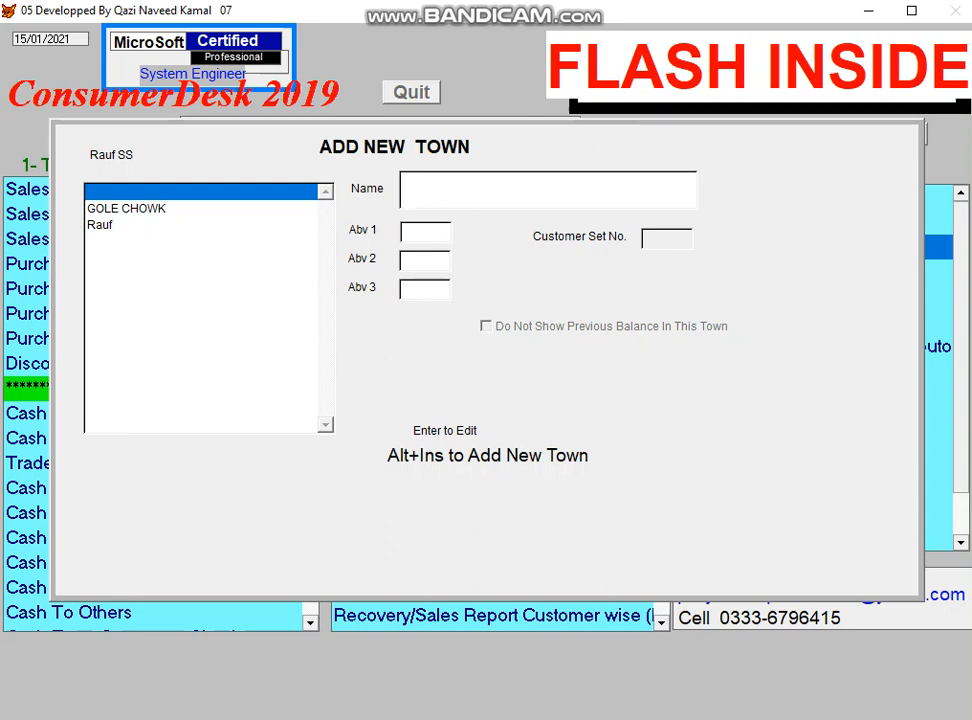
{"action": "type", "text": "DHQ"}
{"action": "type", "text": "HO"}
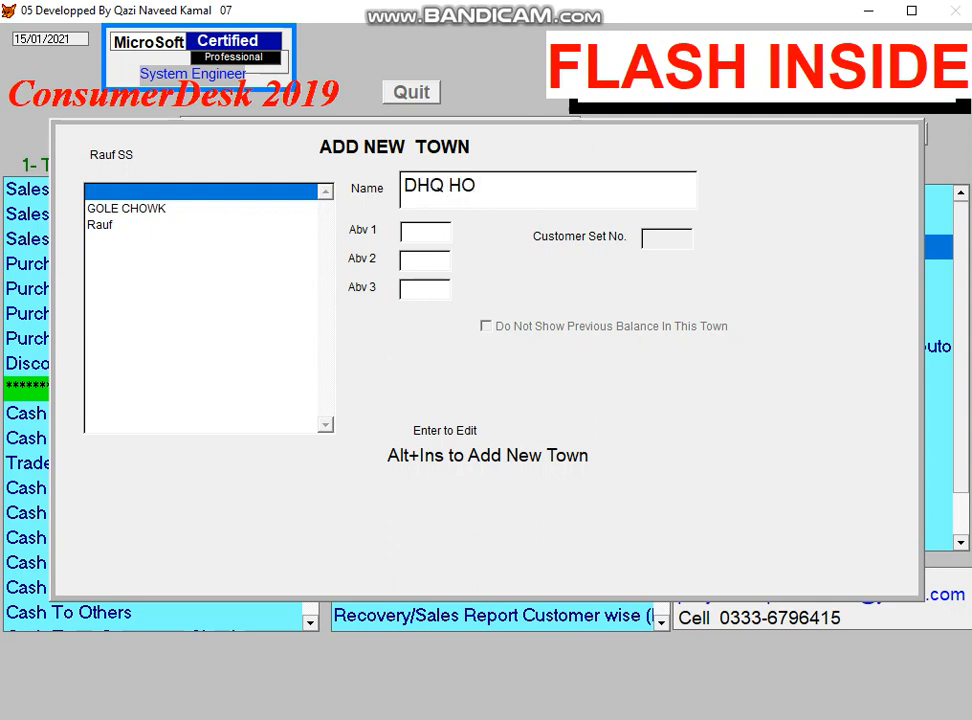
{"action": "type", "text": "SP"}
{"action": "key", "text": "Return"}
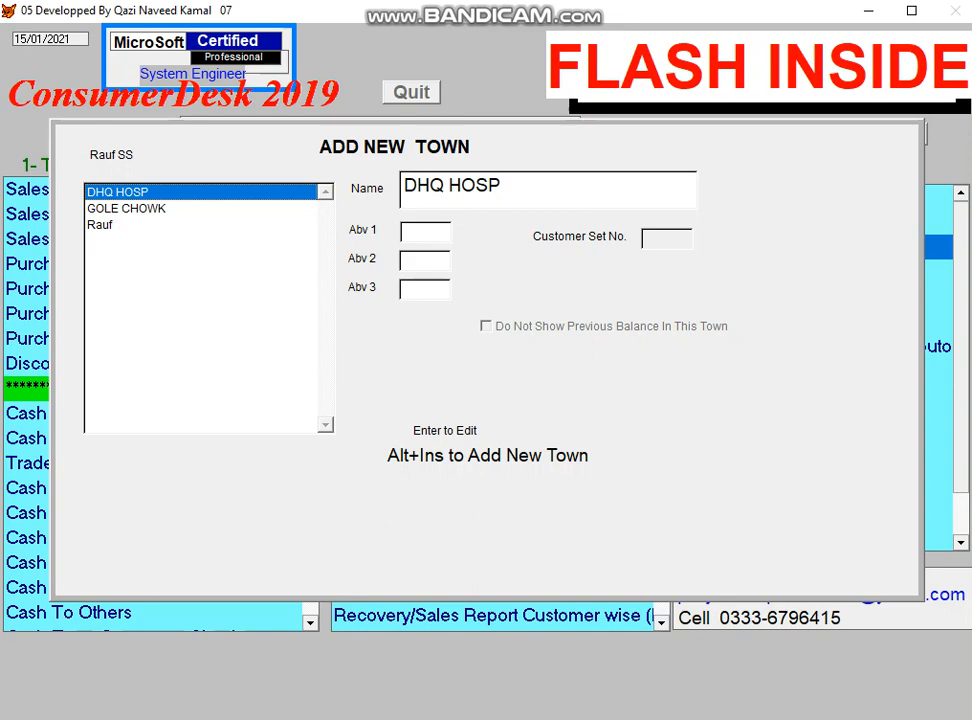
Add a new customer under the DHQ HOSP town and enter ISLAM as the name.
{"action": "key", "text": "Return"}
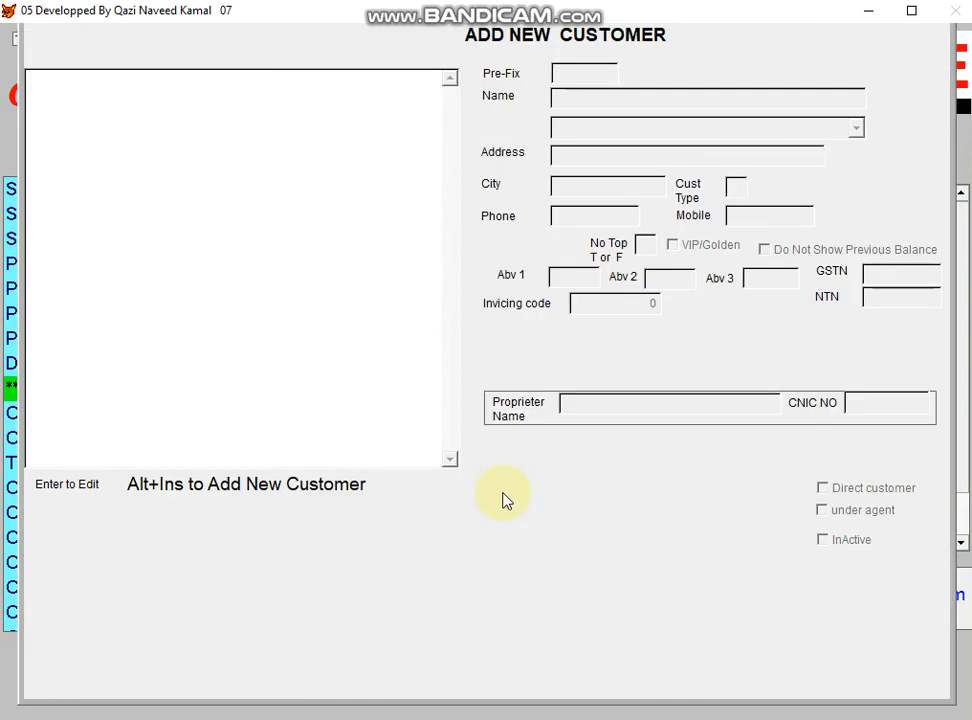
{"action": "key", "text": "alt+Insert"}
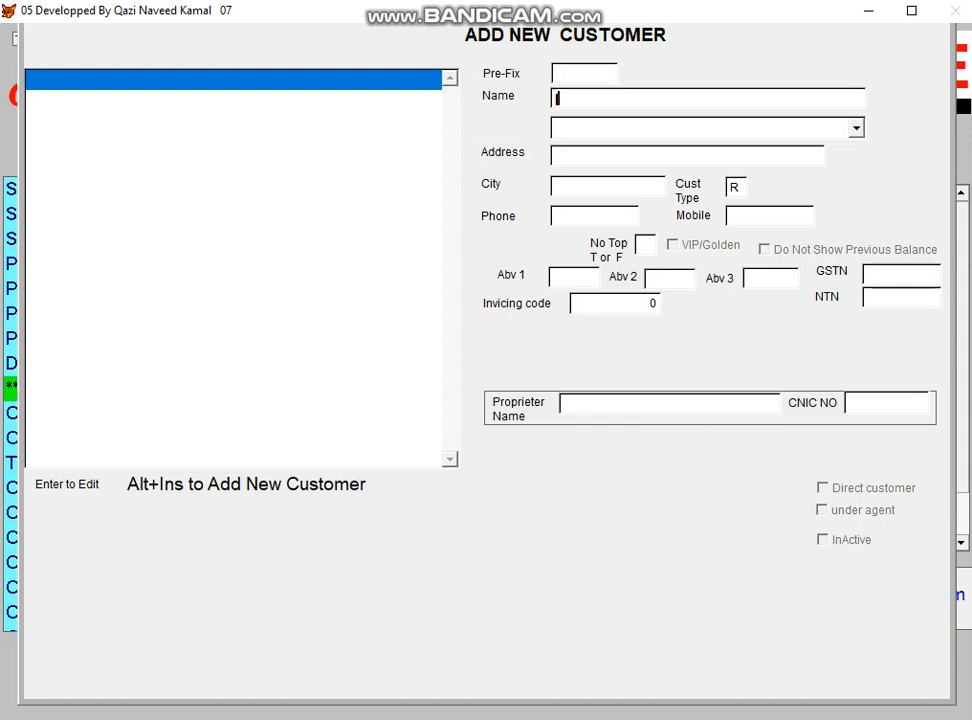
{"action": "type", "text": "ISLAM K"}
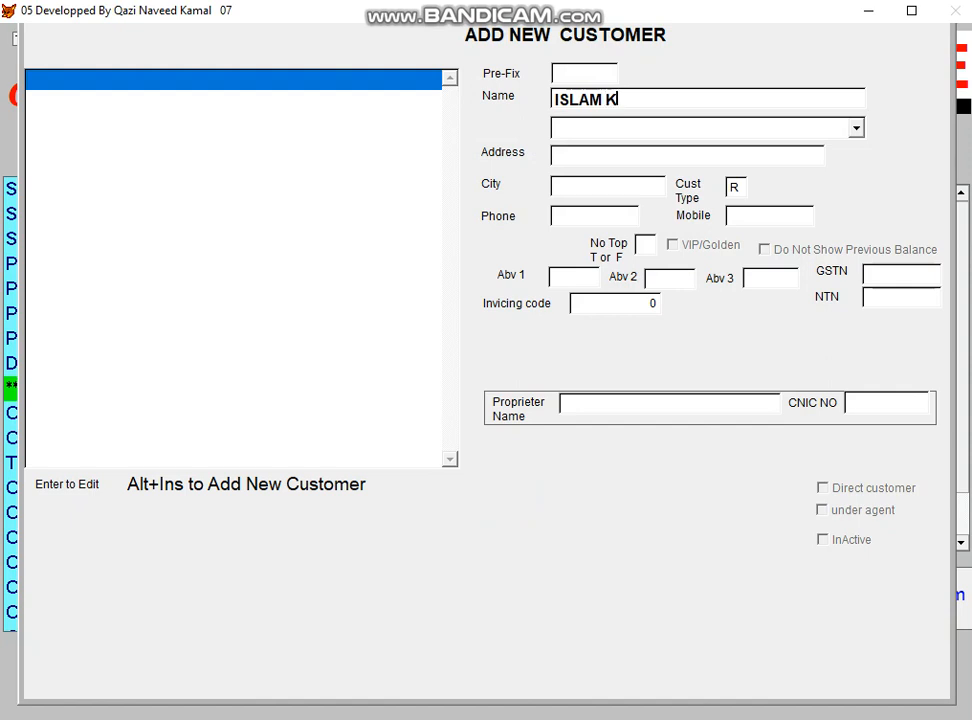
{"action": "type", "text": "#S"}
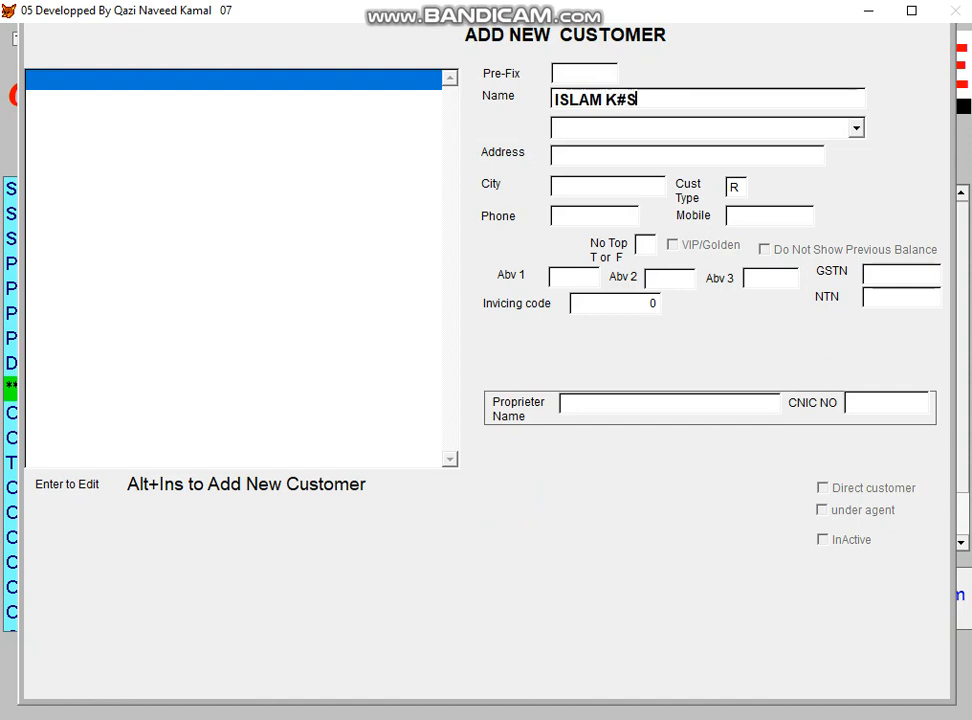
{"action": "key", "text": "BackSpace"}
{"action": "key", "text": "BackSpace"}
{"action": "type", "text": "/"}
{"action": "type", "text": "A"}
{"action": "key", "text": "BackSpace"}
{"action": "type", "text": "S"}
{"action": "key", "text": "BackSpace"}
{"action": "key", "text": "BackSpace"}
{"action": "key", "text": "BackSpace"}
{"action": "key", "text": "BackSpace"}
{"action": "key", "text": "Return"}
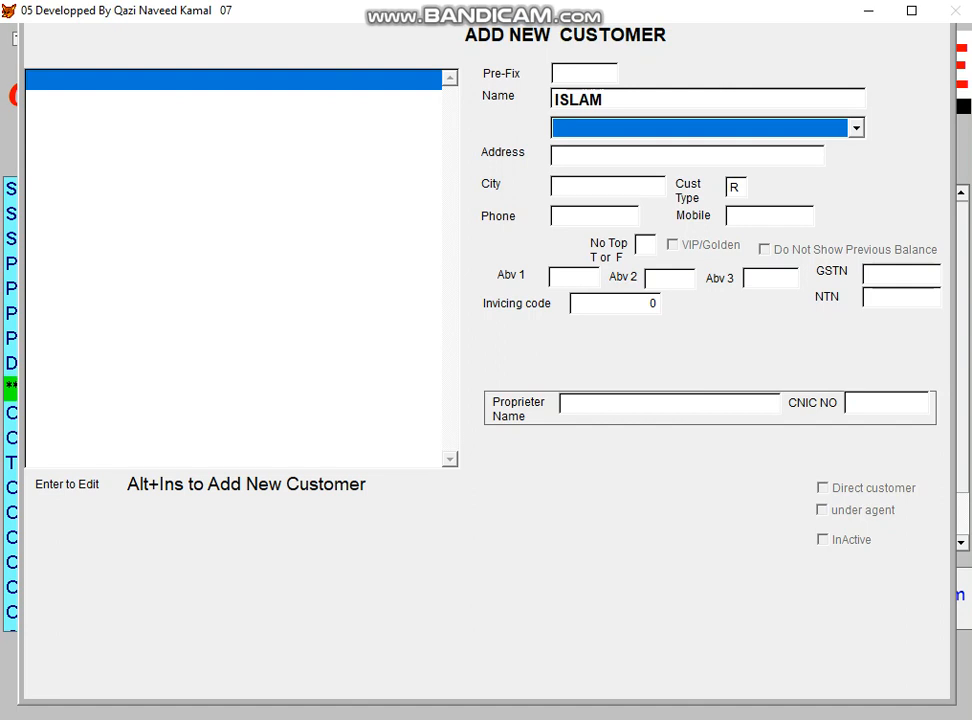
Choose KARYANA STORE as the business type that completes the new customer's name.
{"action": "key", "text": "space"}
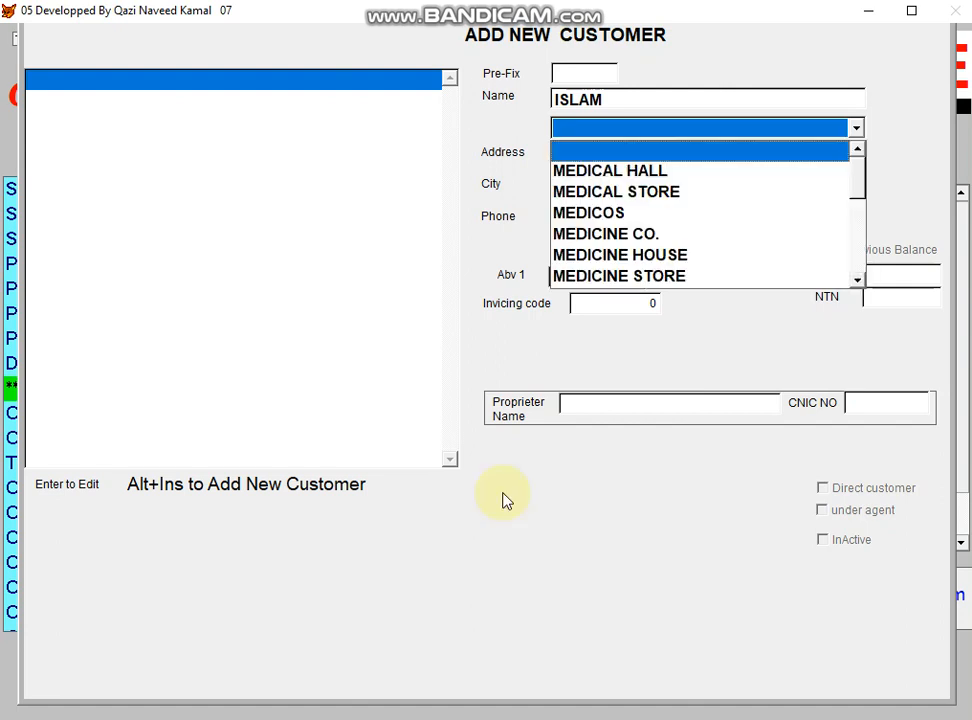
{"action": "key", "text": "Down"}
{"action": "key", "text": "Down"}
{"action": "key", "text": "Down"}
{"action": "key", "text": "Down"}
{"action": "key", "text": "Down"}
{"action": "key", "text": "Down"}
{"action": "key", "text": "Down"}
{"action": "key", "text": "Down"}
{"action": "key", "text": "Down"}
{"action": "key", "text": "Down"}
{"action": "key", "text": "Down"}
{"action": "key", "text": "Down"}
{"action": "key", "text": "Down"}
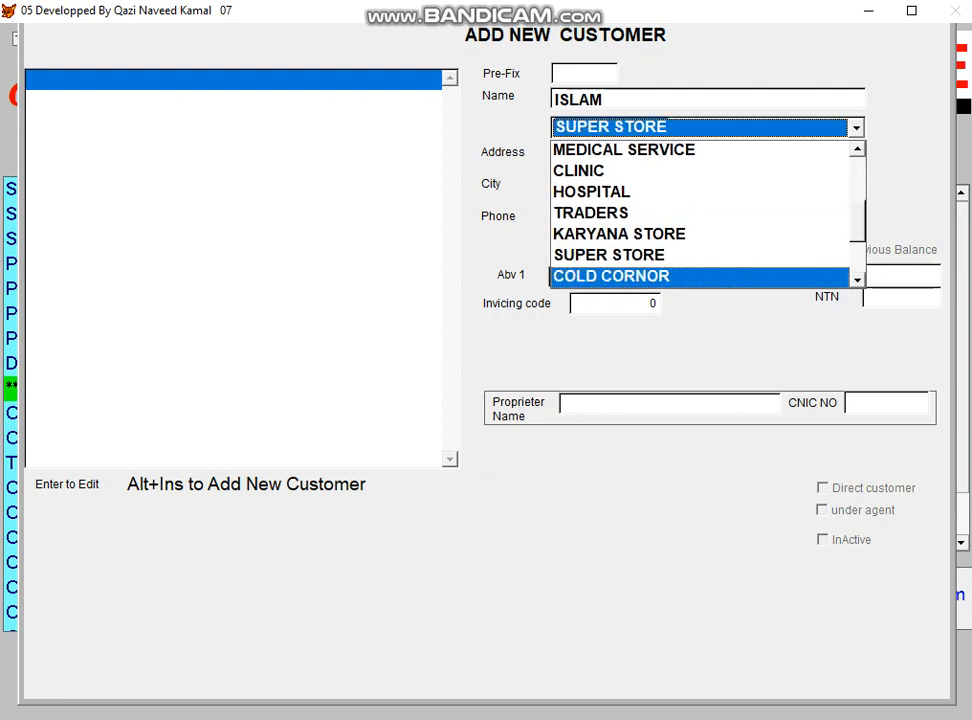
{"action": "key", "text": "Down"}
{"action": "key", "text": "Down"}
{"action": "key", "text": "Down"}
{"action": "key", "text": "Down"}
{"action": "key", "text": "Down"}
{"action": "key", "text": "Up"}
{"action": "key", "text": "Up"}
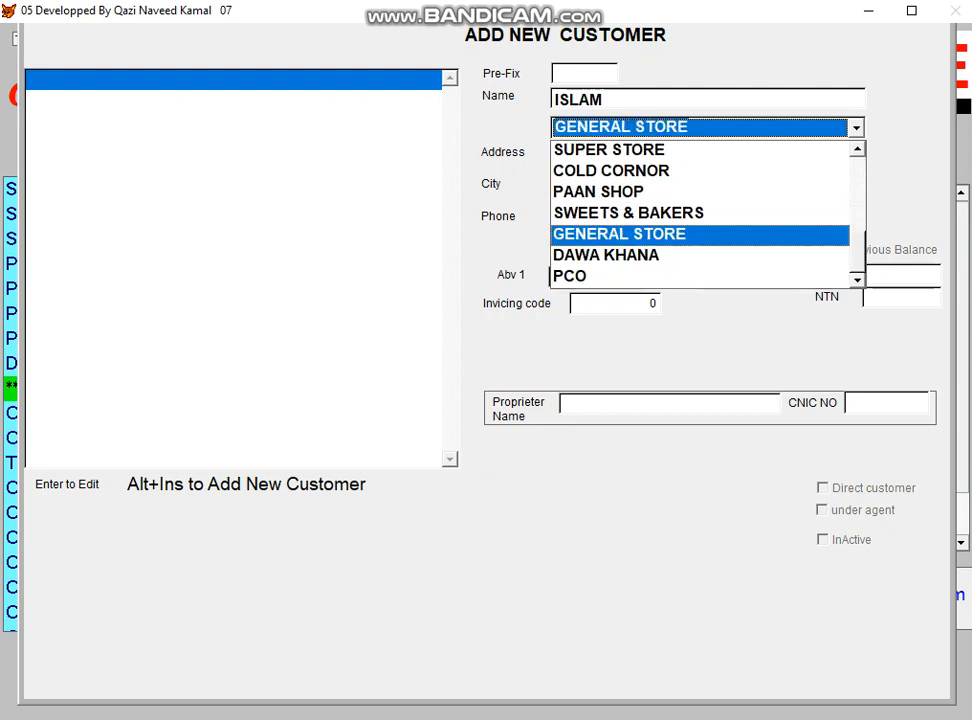
{"action": "key", "text": "Up"}
{"action": "key", "text": "Up"}
{"action": "key", "text": "Up"}
{"action": "key", "text": "Up"}
{"action": "key", "text": "Up"}
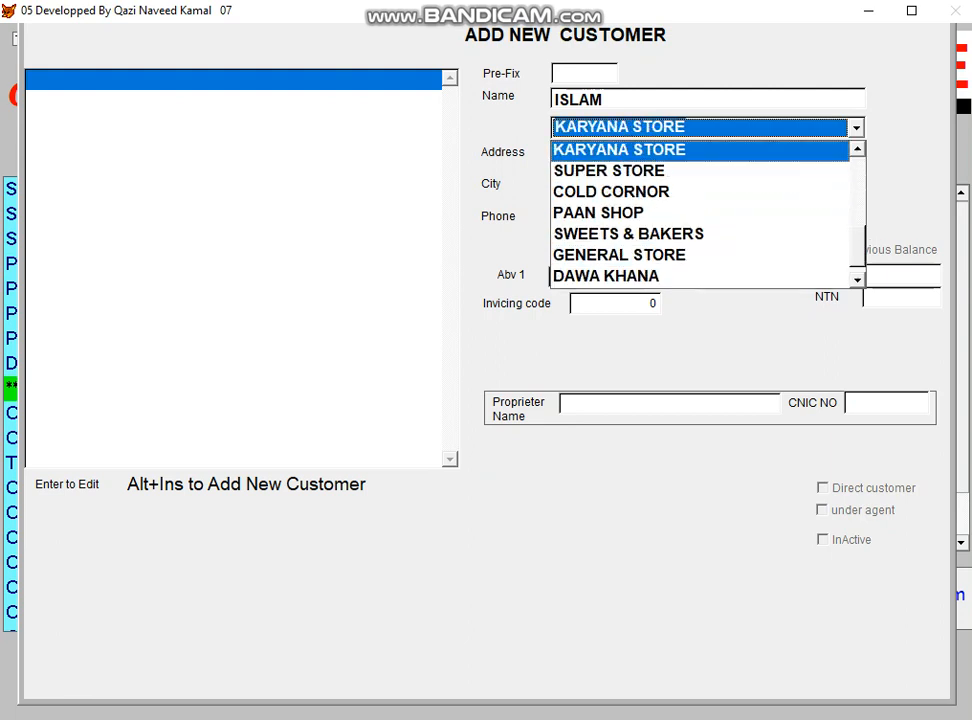
{"action": "key", "text": "Up"}
{"action": "key", "text": "Up"}
{"action": "key", "text": "Down"}
{"action": "key", "text": "Down"}
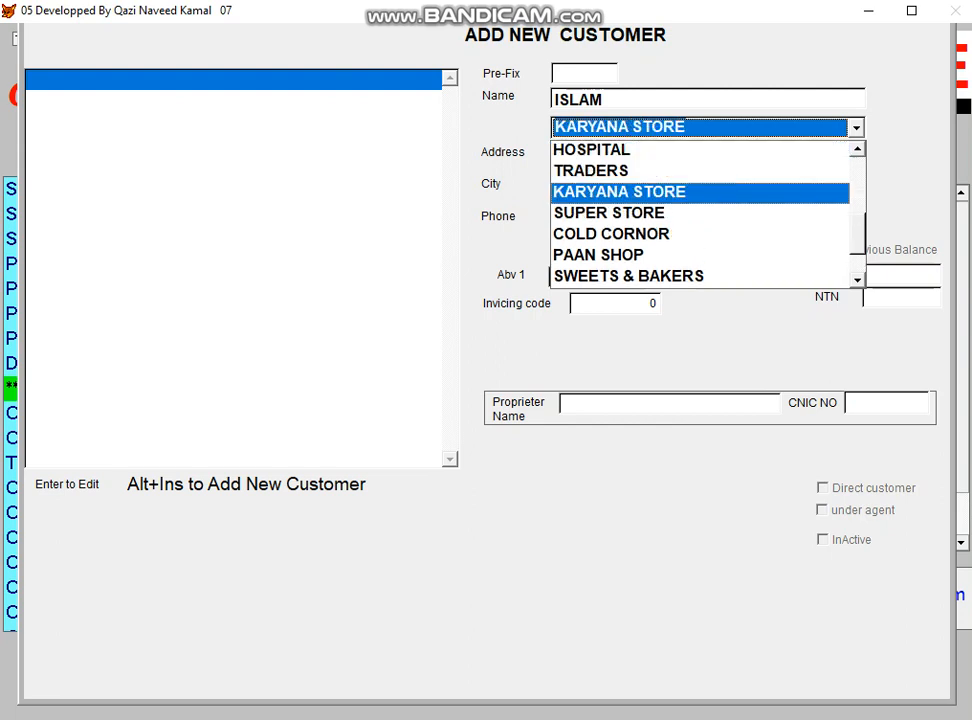
{"action": "key", "text": "Return"}
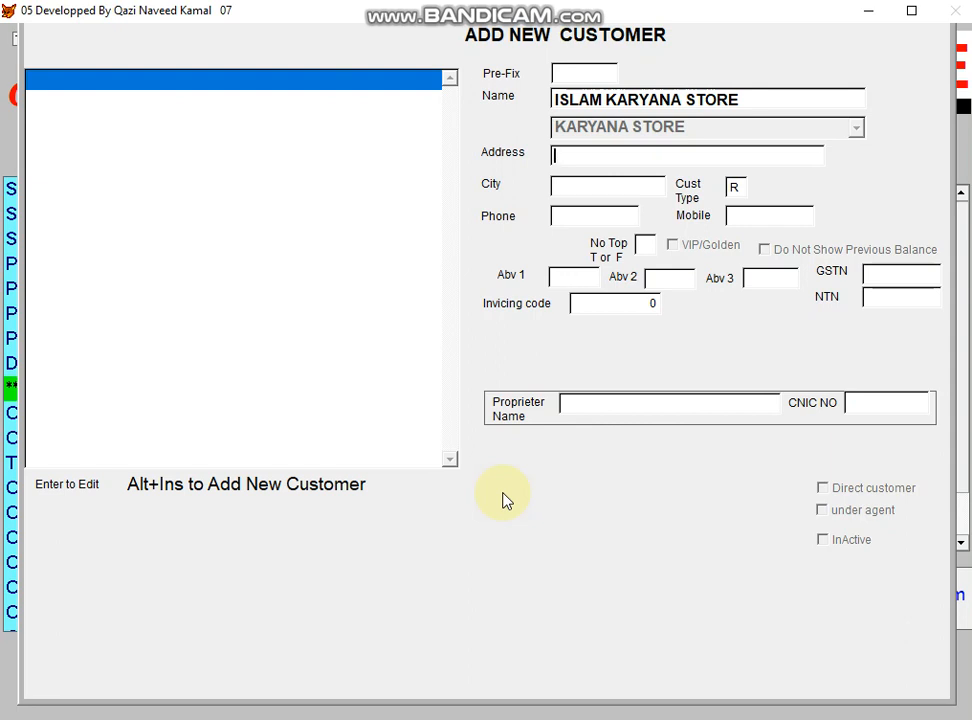
Go through the new customer's address, city, customer type, proprietor name and CNIC fields without filling them, and return to the areas.
{"action": "key", "text": "Return"}
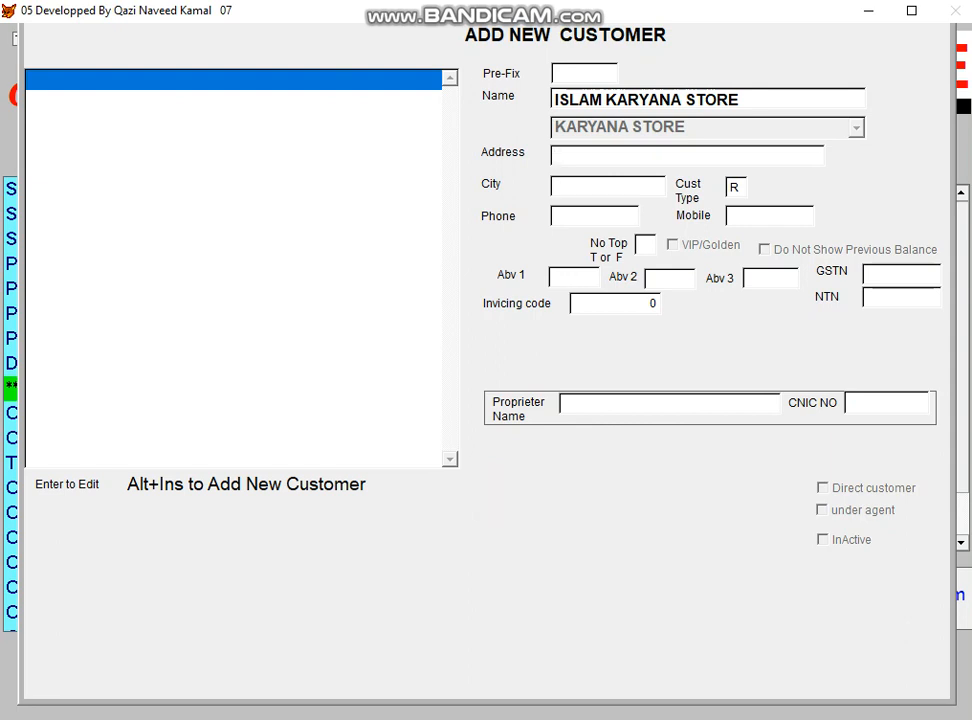
{"action": "key", "text": "Return"}
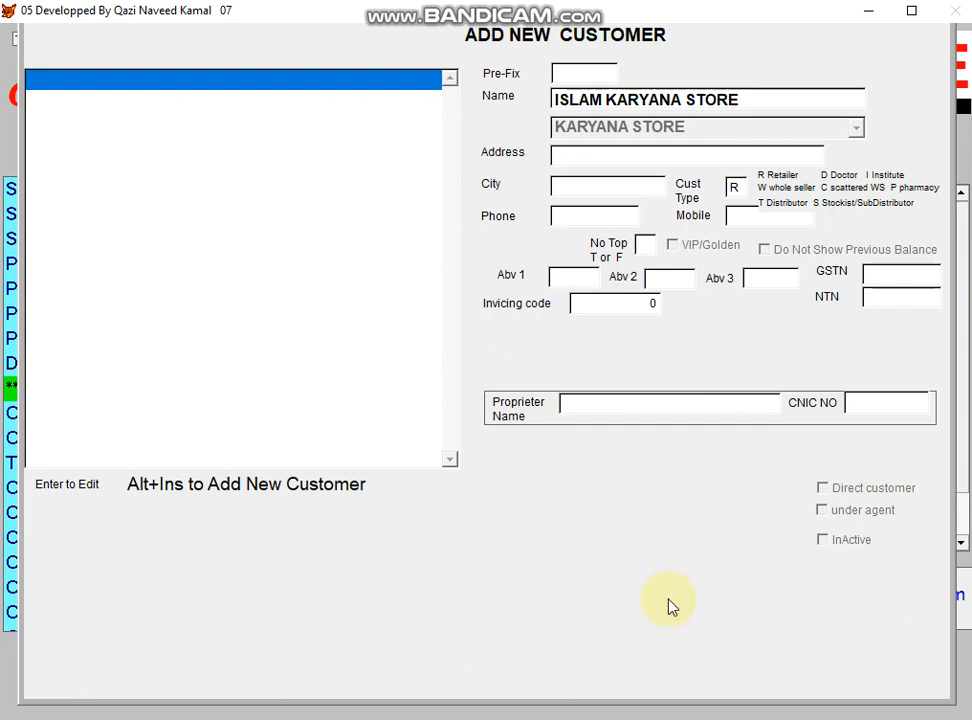
{"action": "left_click", "coordinate": [623, 401]}
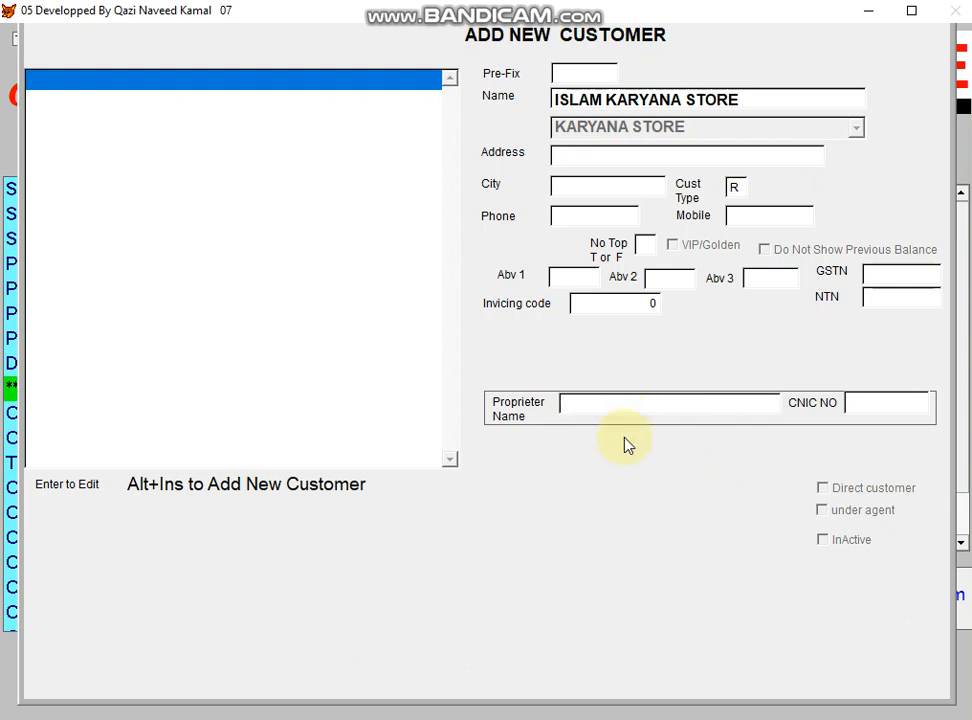
{"action": "left_click", "coordinate": [868, 406]}
{"action": "left_click", "coordinate": [586, 402]}
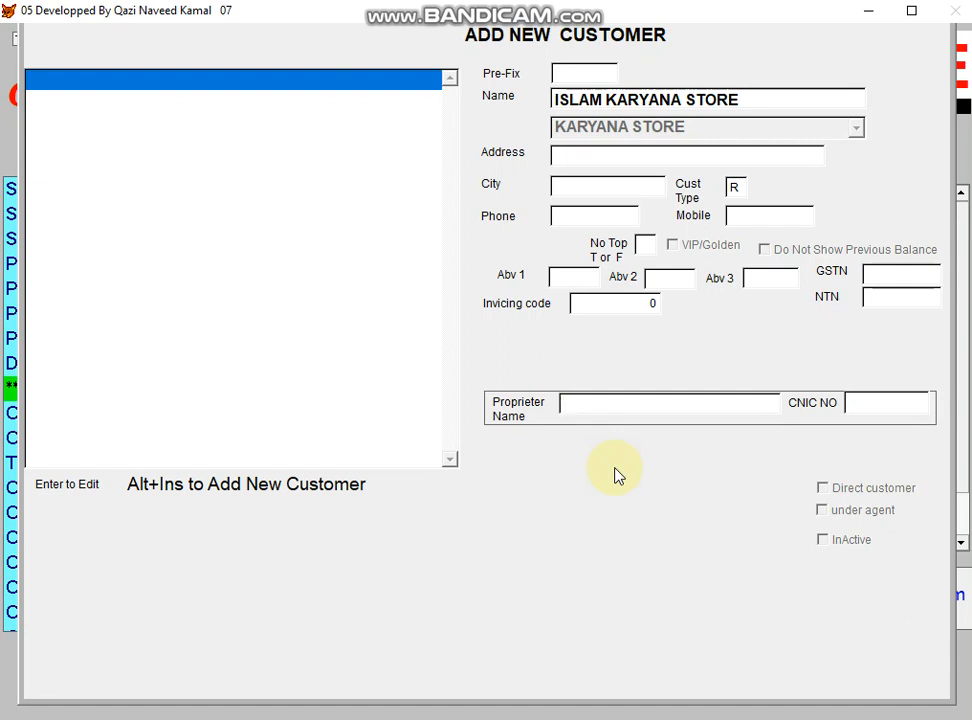
{"action": "left_click", "coordinate": [336, 80]}
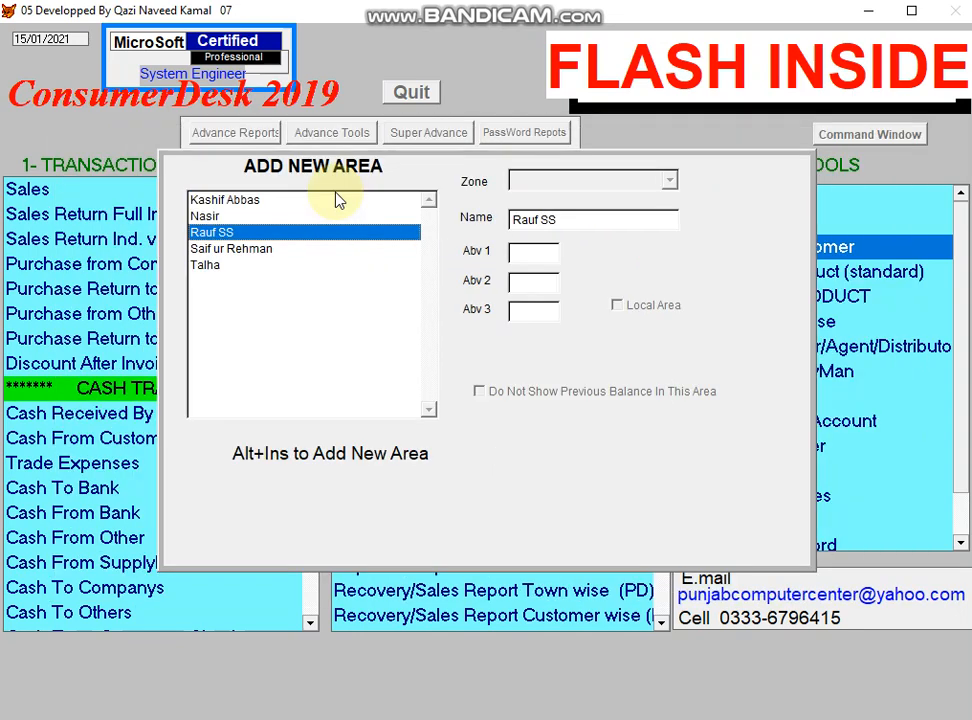
{"action": "key", "text": "Escape"}
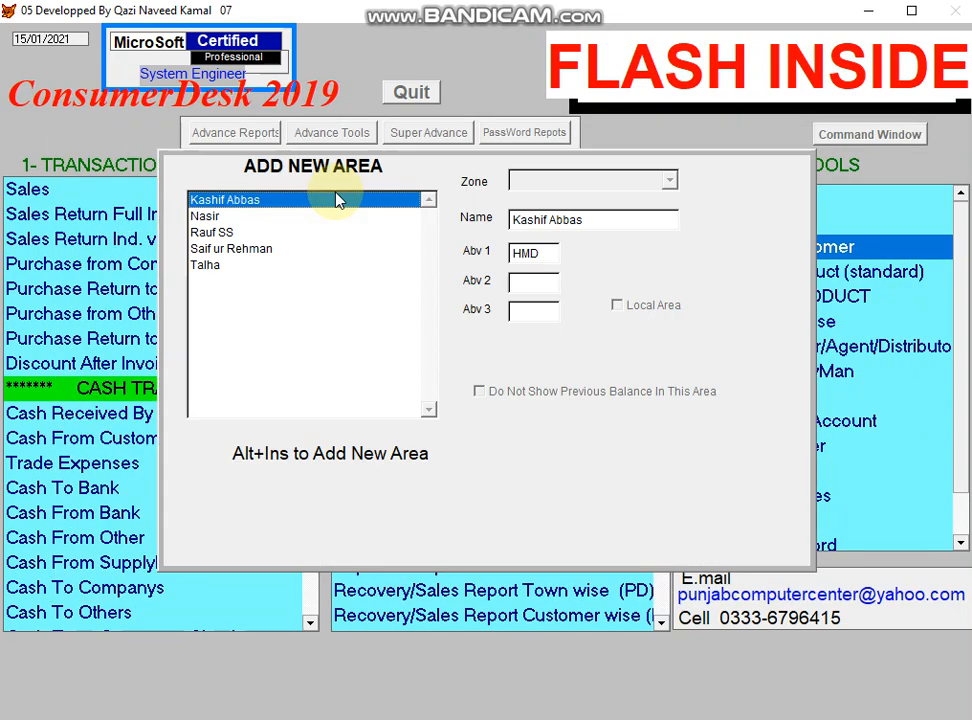
Browse the customers listed under the second area's Sunday(N) town and go back to the main menu.
{"action": "key", "text": "Down"}
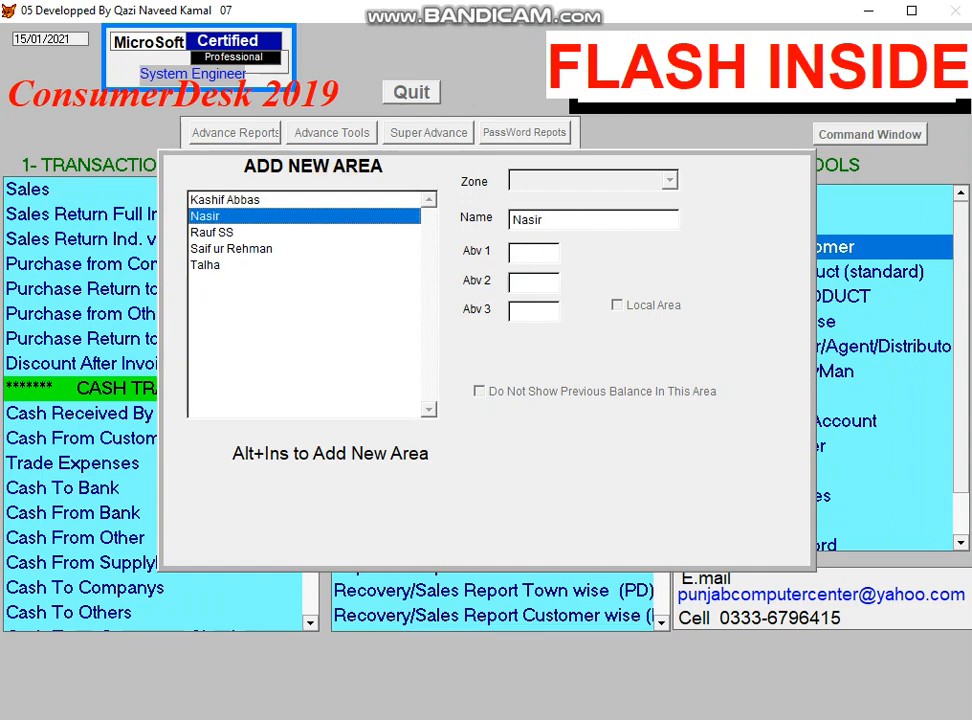
{"action": "key", "text": "Return"}
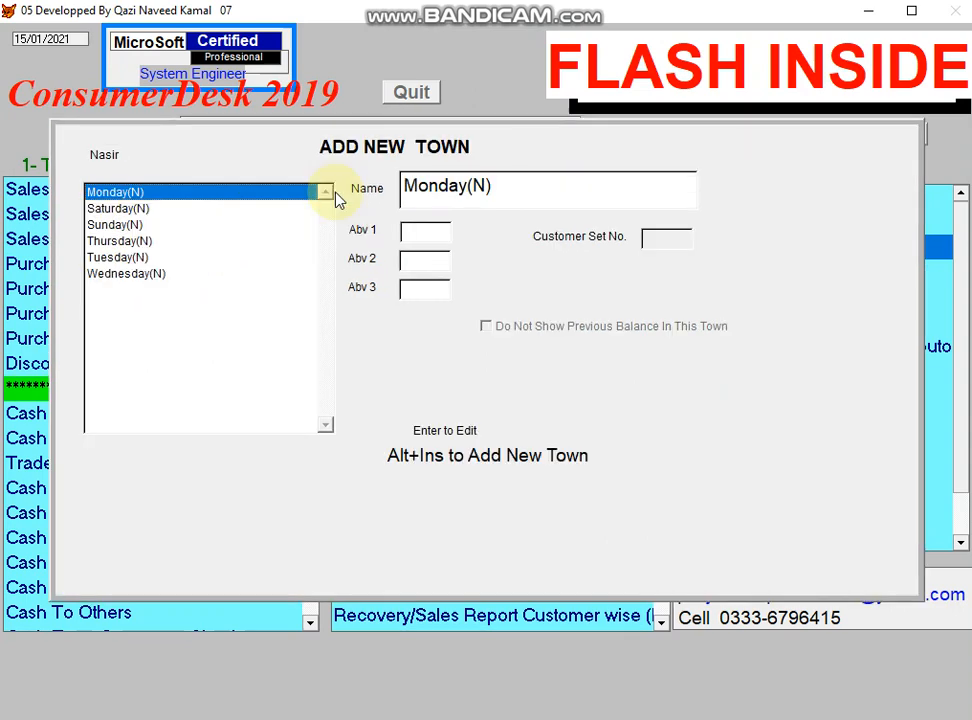
{"action": "key", "text": "Down"}
{"action": "key", "text": "Down"}
{"action": "key", "text": "Return"}
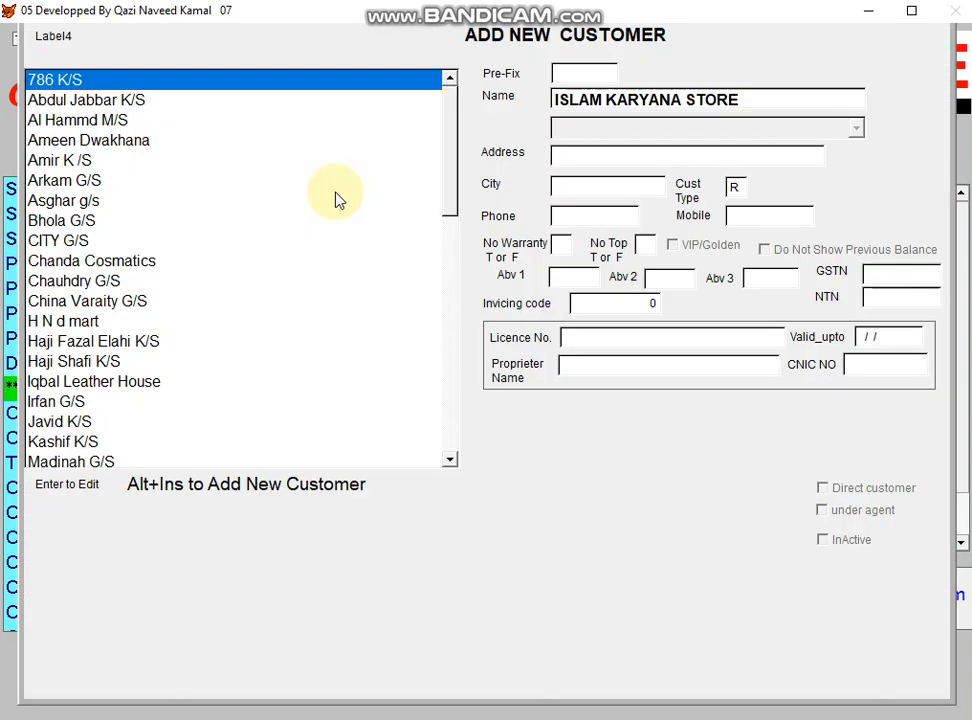
{"action": "key", "text": "Down"}
{"action": "key", "text": "Down"}
{"action": "key", "text": "Down"}
{"action": "key", "text": "Down"}
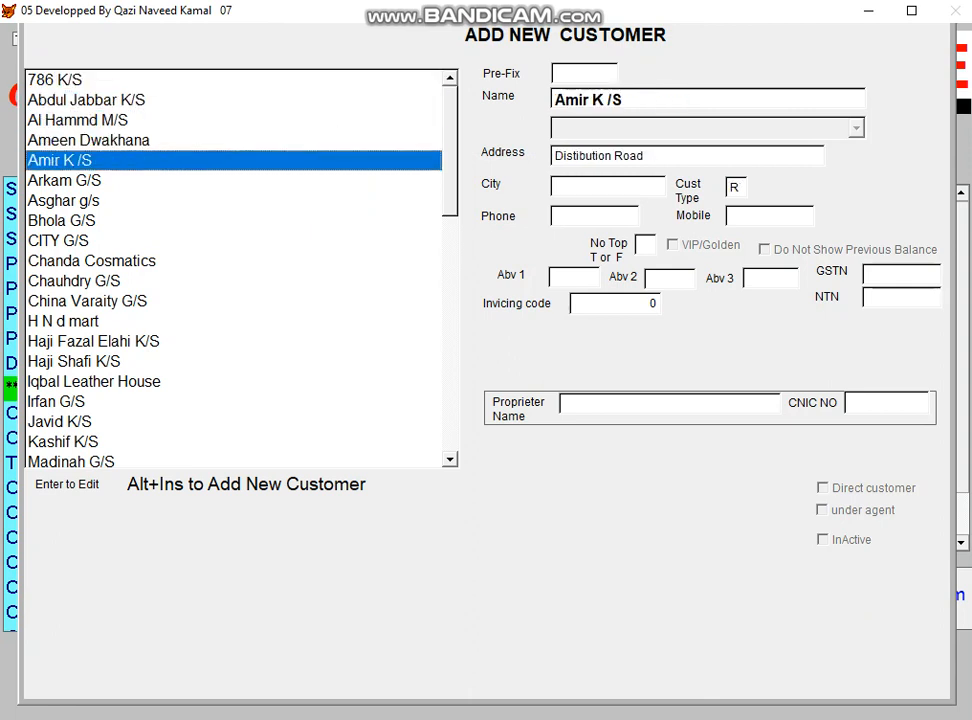
{"action": "key", "text": "Down"}
{"action": "key", "text": "Down"}
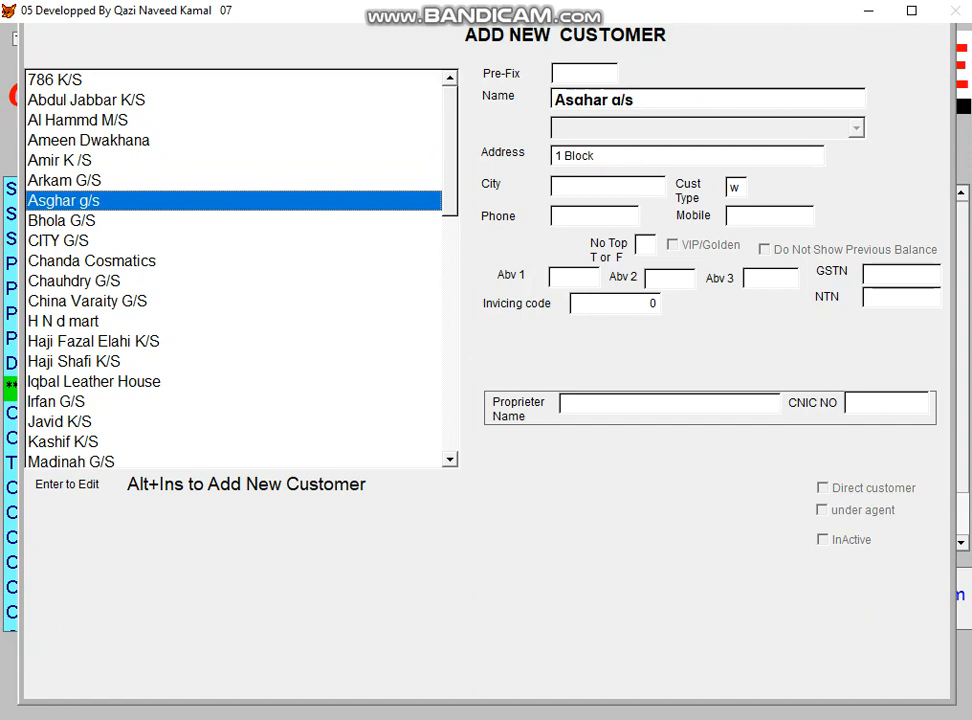
{"action": "key", "text": "Escape"}
{"action": "key", "text": "Escape"}
{"action": "key", "text": "Escape"}
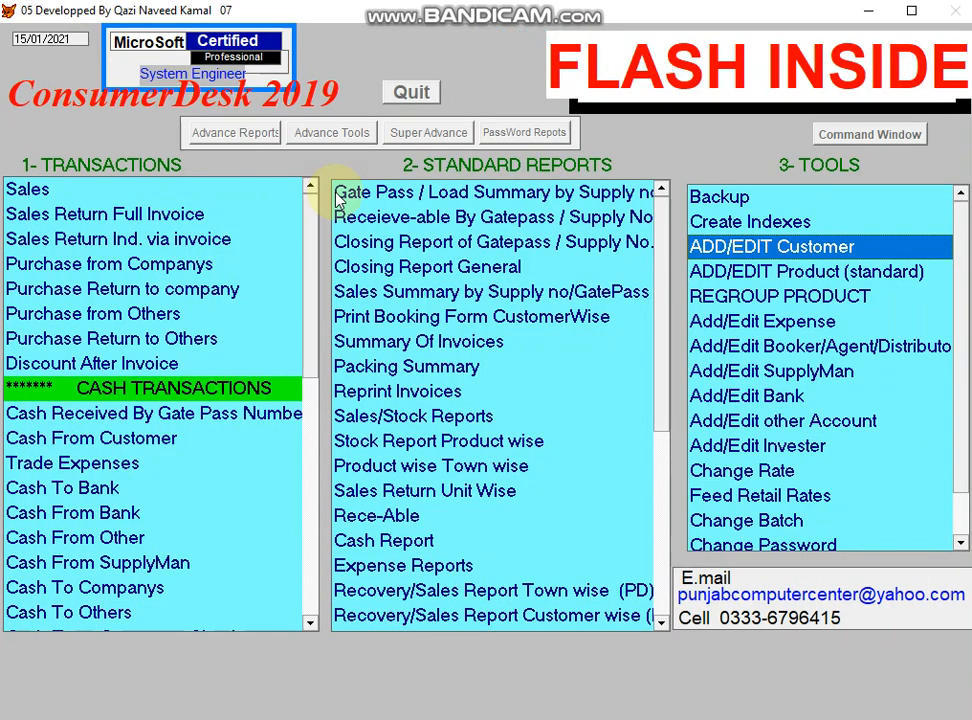